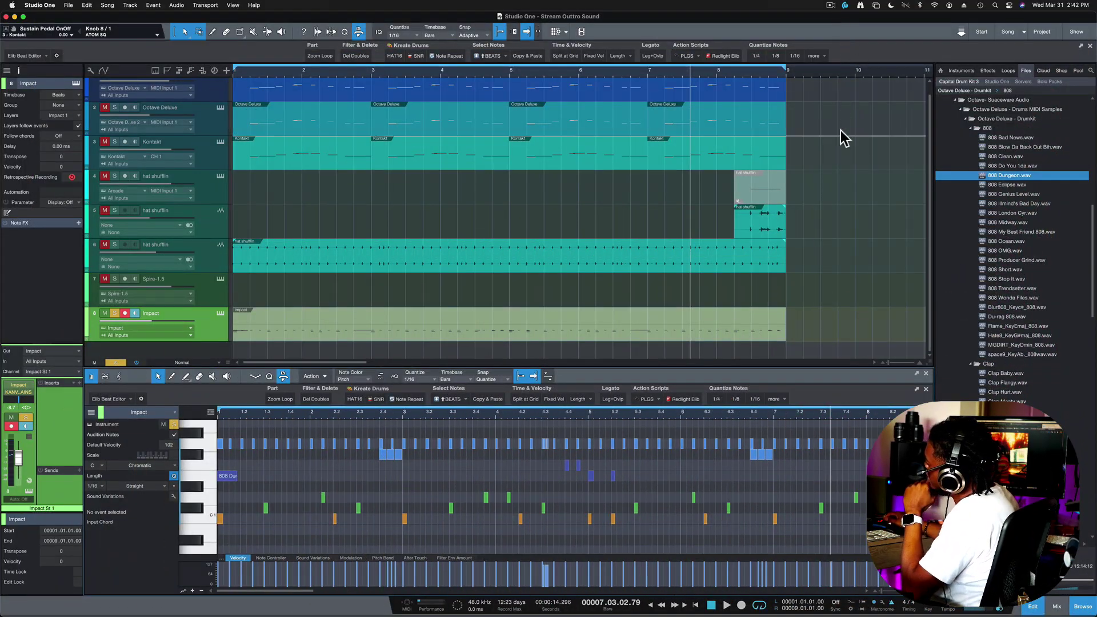
# Split the Impact part at bar 3 and mute every note except the Hat Fraction hits in its first section.
pyautogui.doubleClick(372, 320)
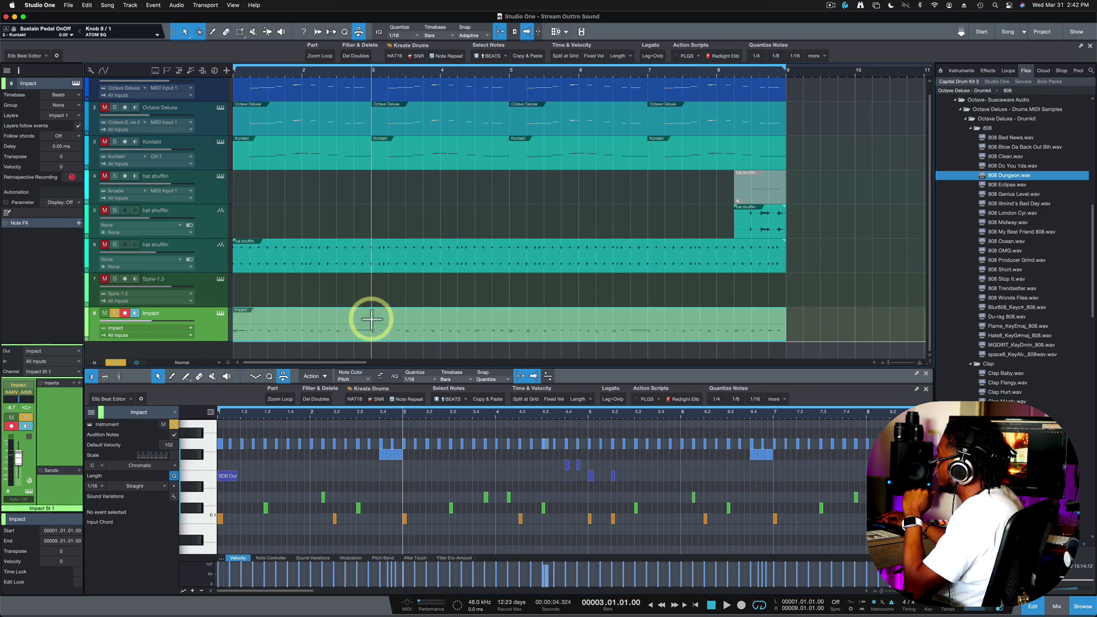
pyautogui.click(328, 332)
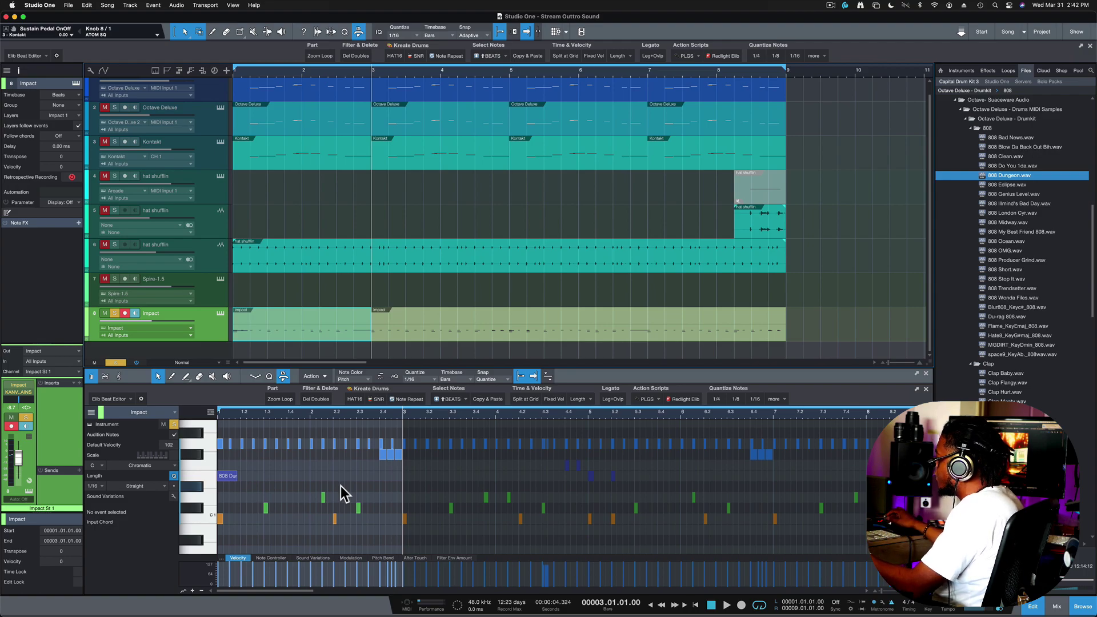
pyautogui.moveTo(222, 457); pyautogui.dragTo(383, 482)
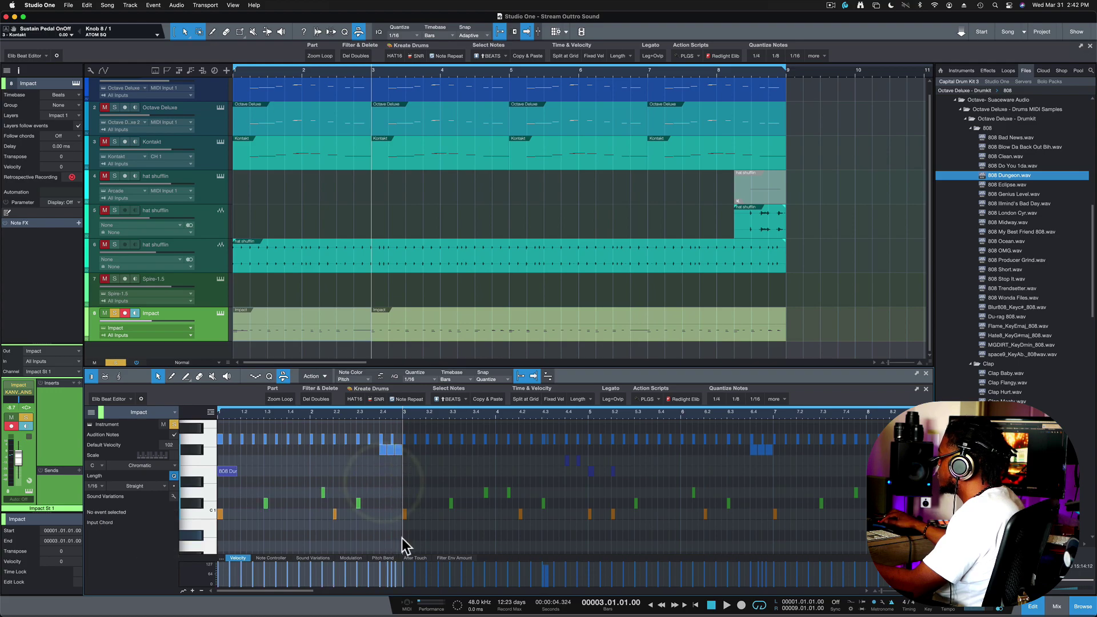
pyautogui.moveTo(401, 542); pyautogui.dragTo(218, 454)
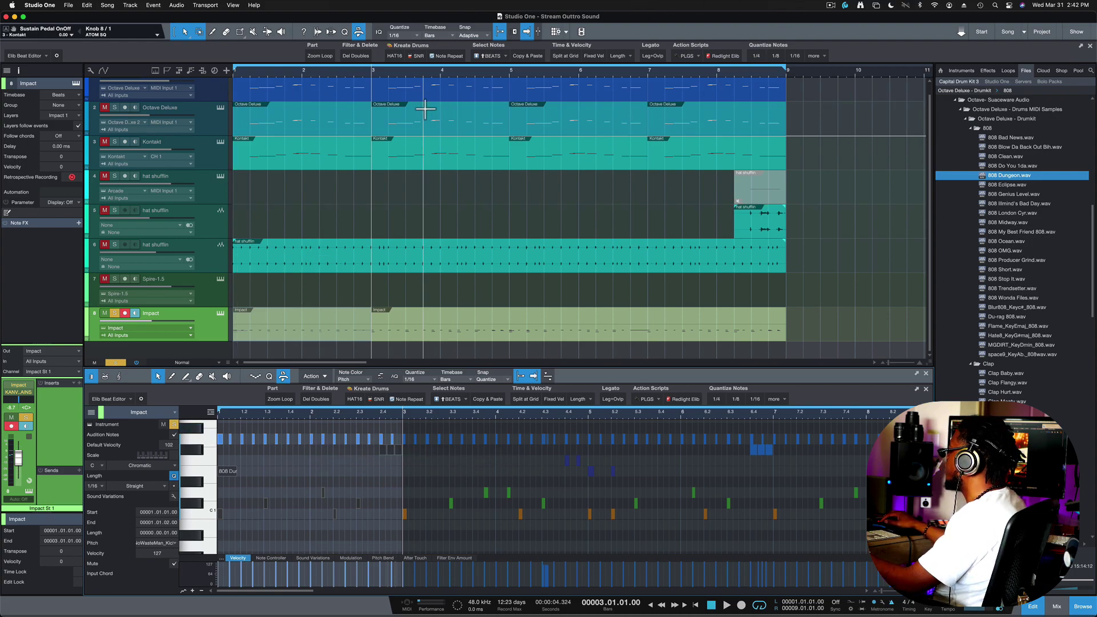
# Loop the first two-bar Impact part and play it from the beginning of the song.
pyautogui.click(315, 325)
pyautogui.press('p')
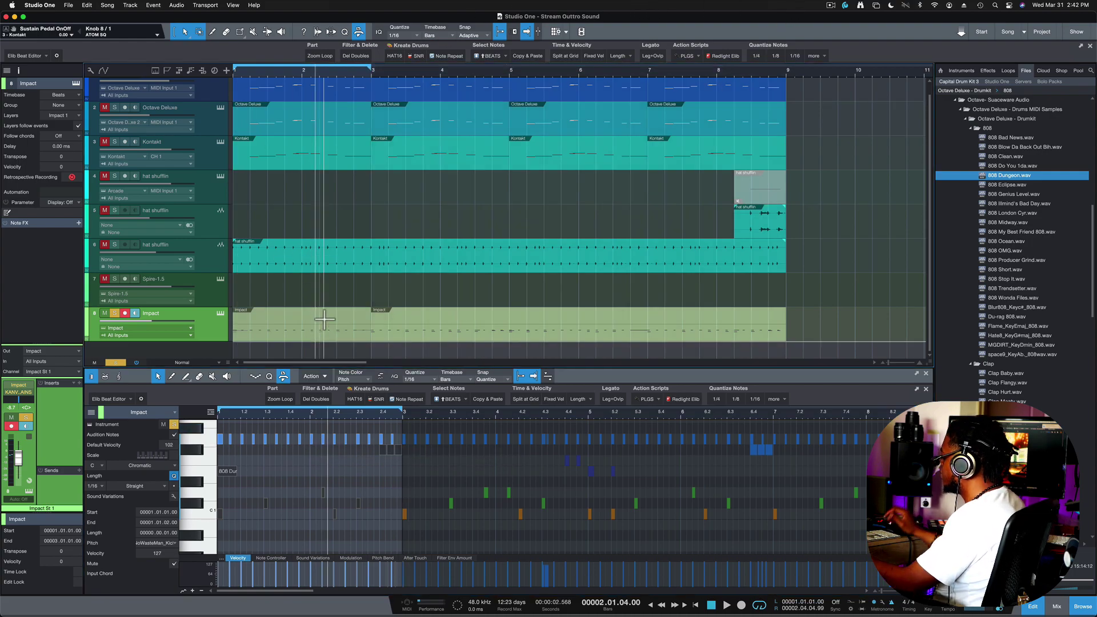
pyautogui.press('Home')
pyautogui.press('space')
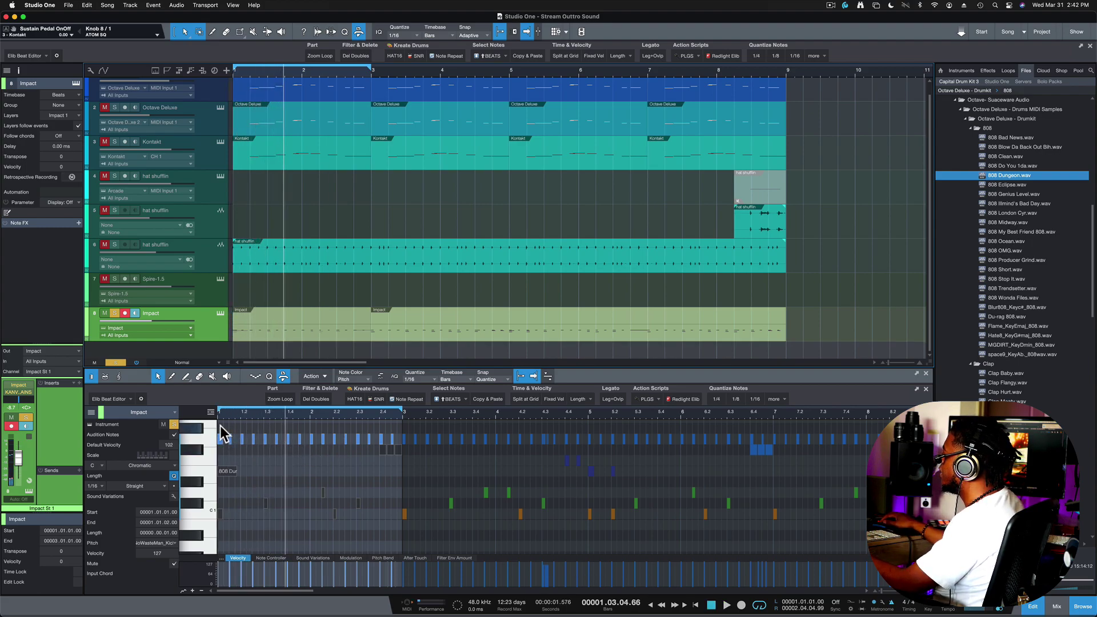
# Humanize the first part's Hat Fraction notes with a velocity range of -14 to 0 and a note start range of -0.00.20 to 0.00.50.
pyautogui.moveTo(220, 429); pyautogui.dragTo(398, 437)
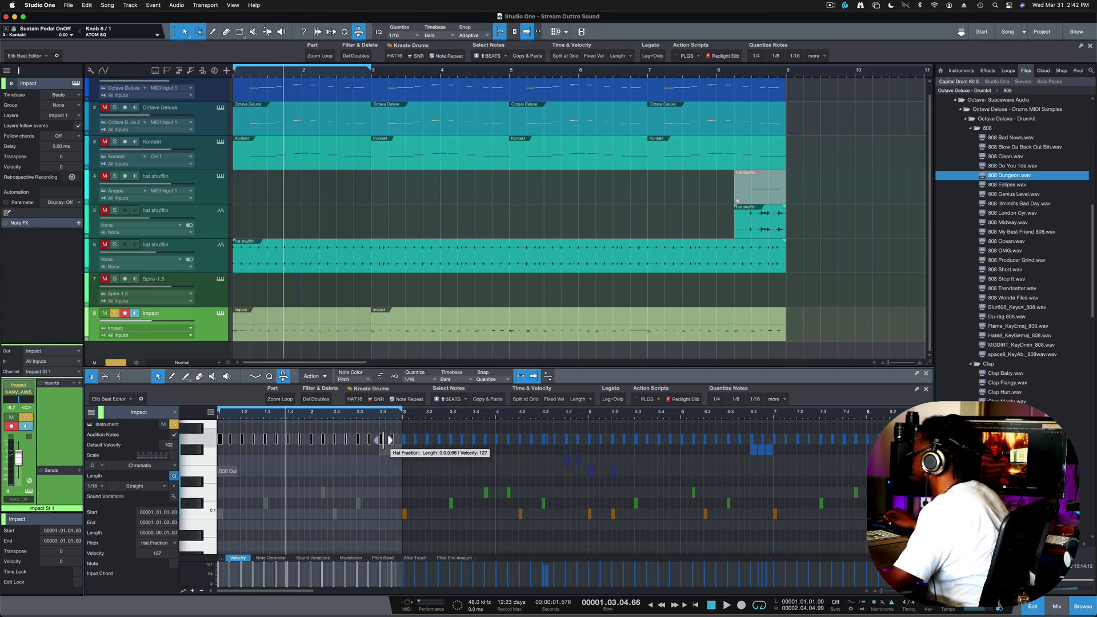
pyautogui.scroll(5, 383, 440)
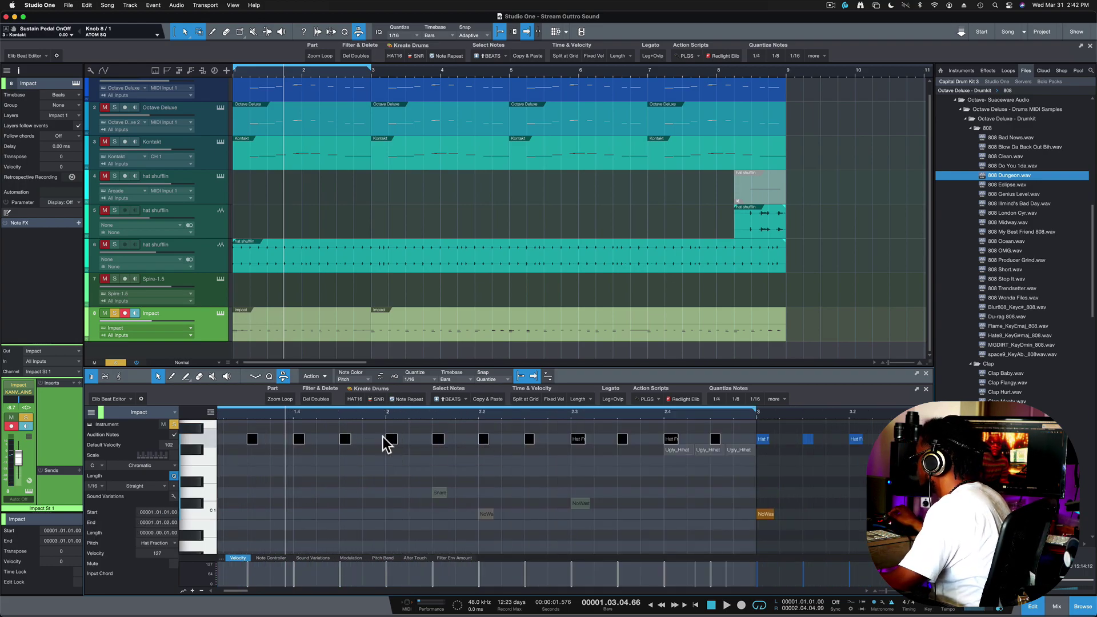
pyautogui.hscroll(-5, 594, 462)
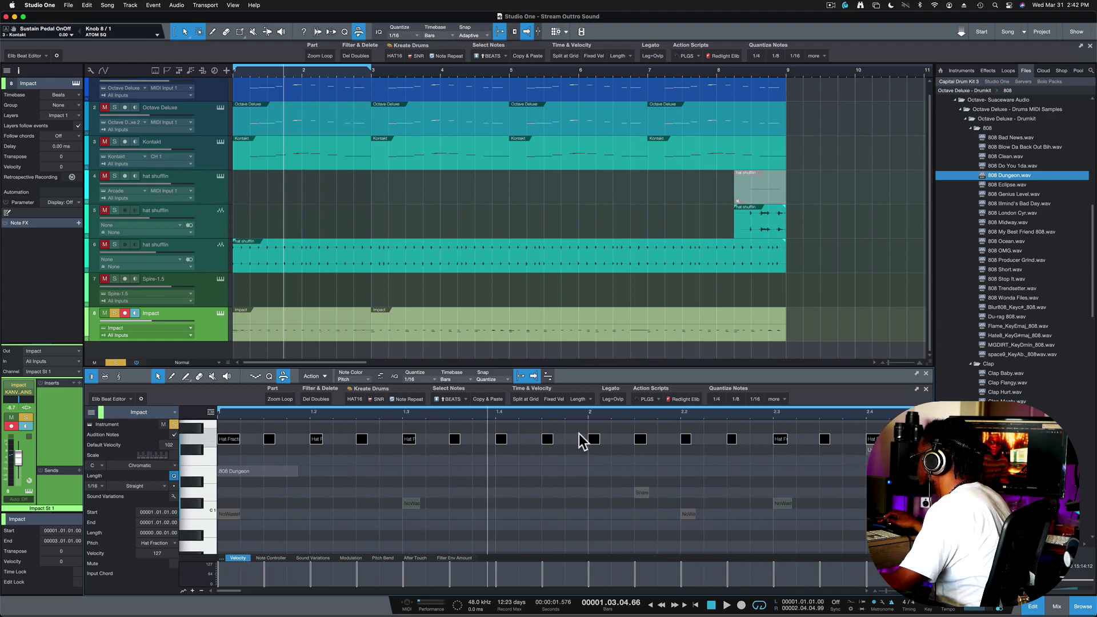
pyautogui.rightClick(593, 445)
pyautogui.moveTo(645, 550)
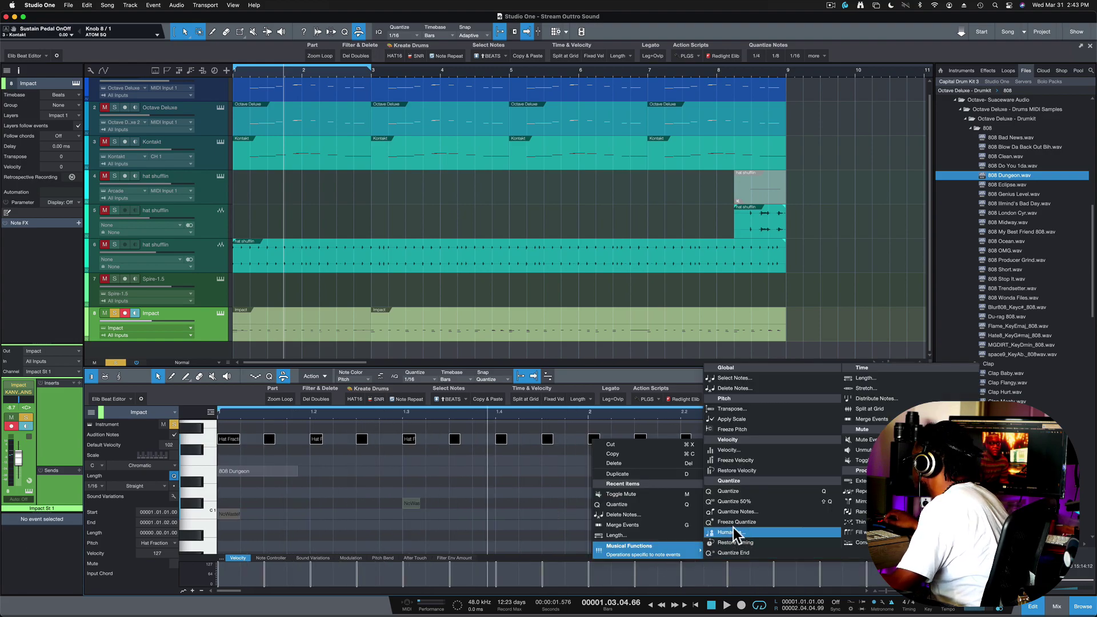
pyautogui.click(736, 534)
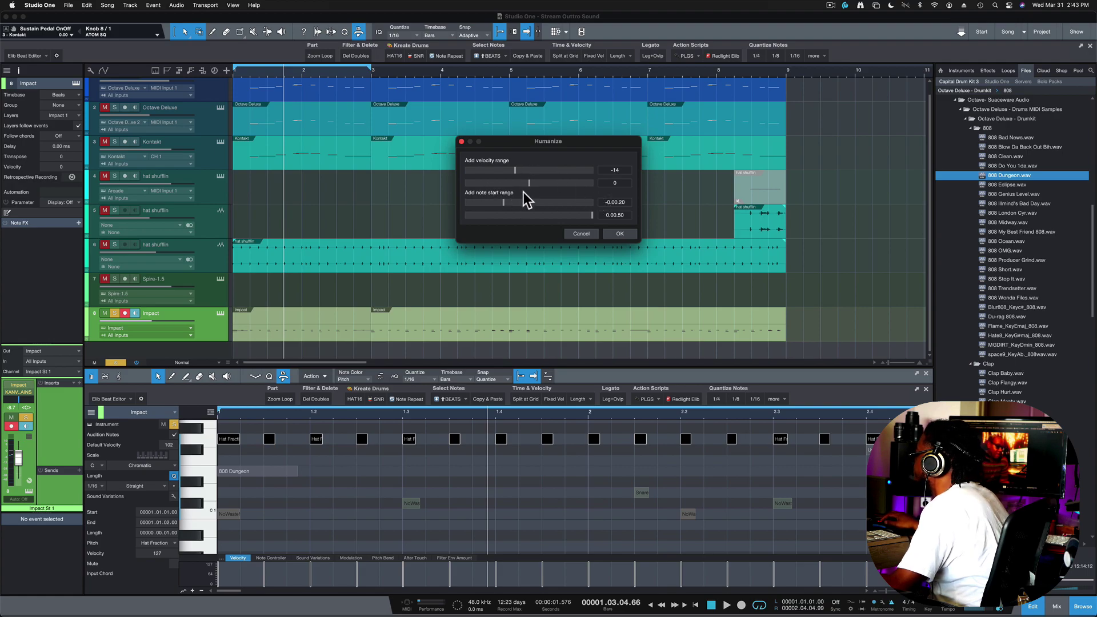
pyautogui.click(620, 233)
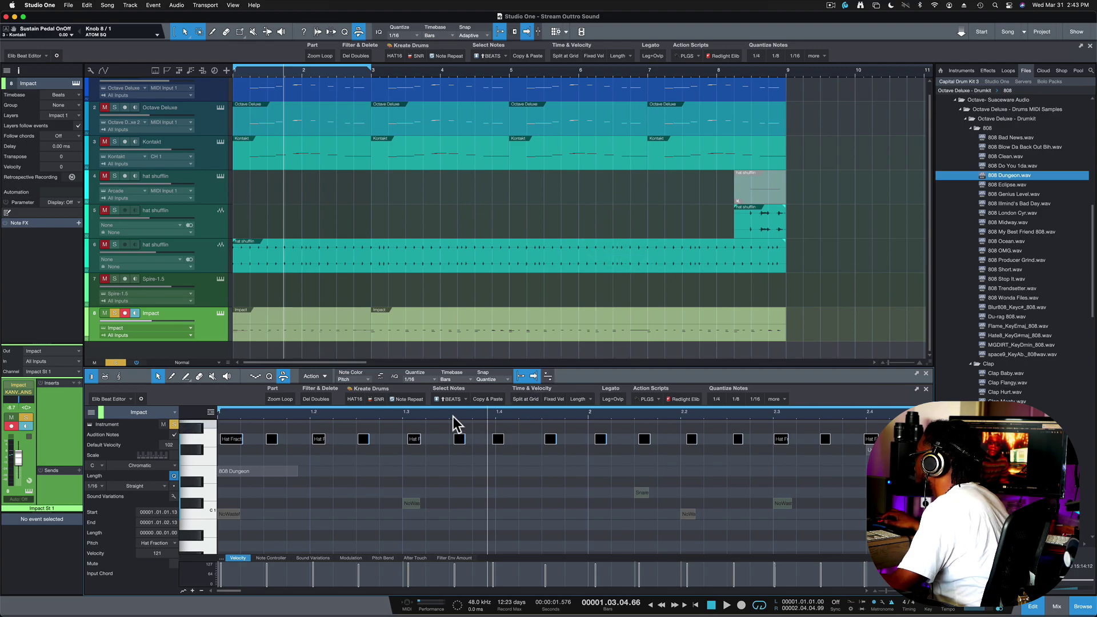
# Play back the looped section to hear the humanized hats.
pyautogui.press('space')
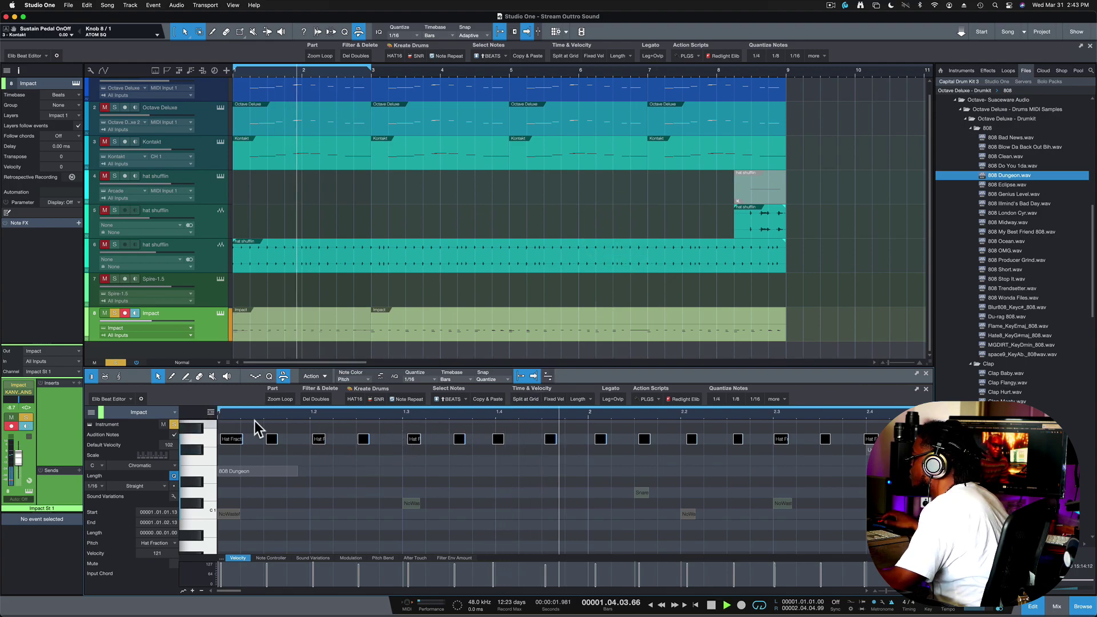
pyautogui.press('space')
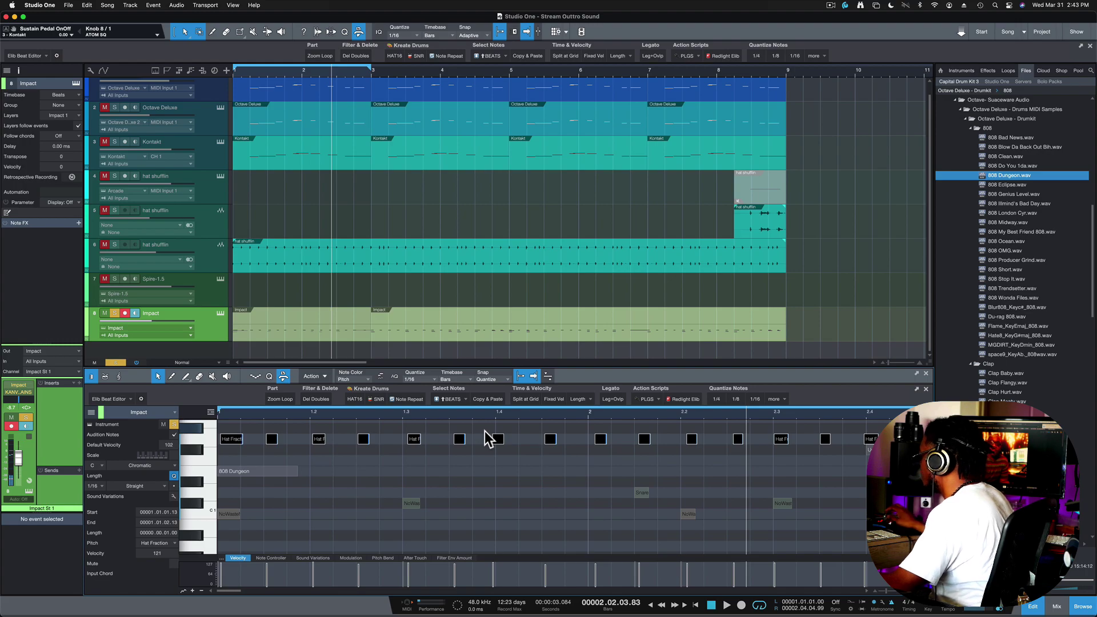
pyautogui.scroll(-2, 485, 431)
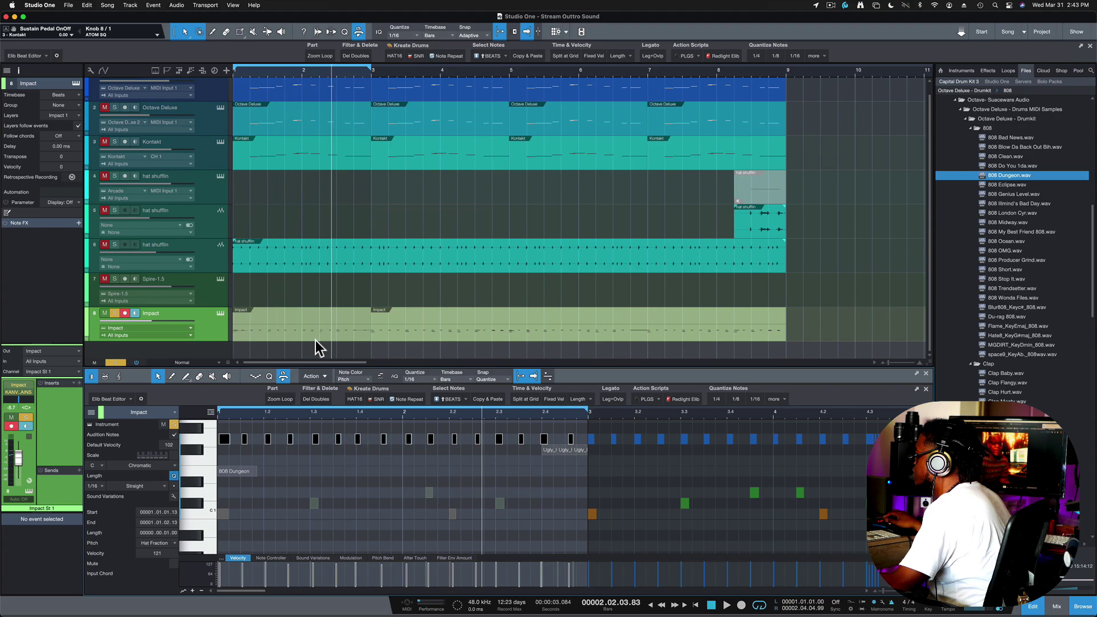
# Bounce the first two-bar Impact part to a new audio track.
pyautogui.click(289, 317)
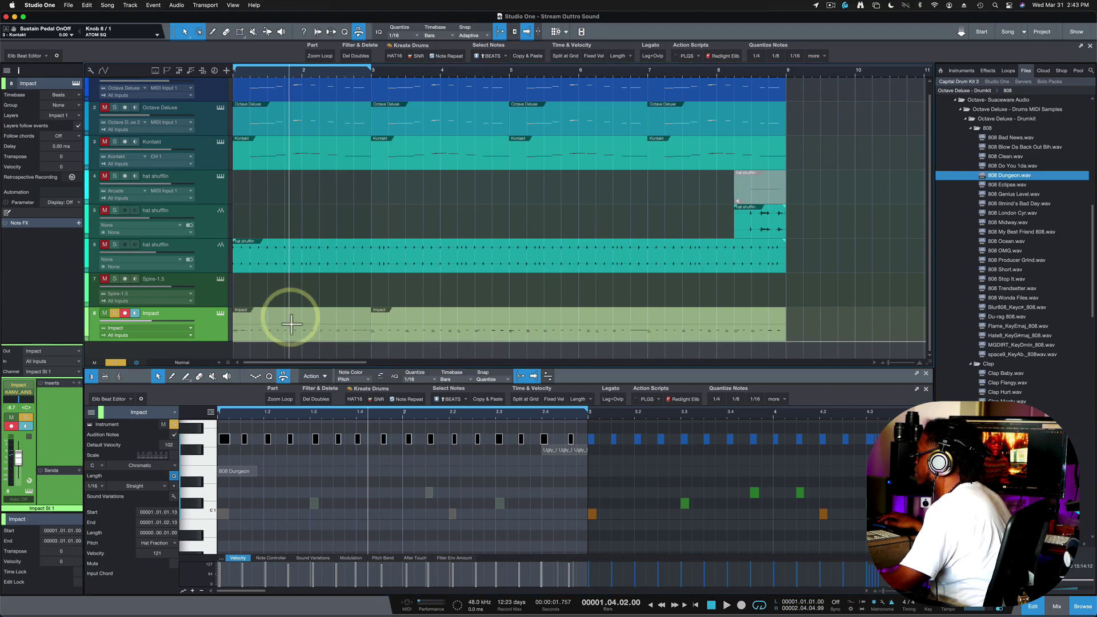
pyautogui.click(294, 338)
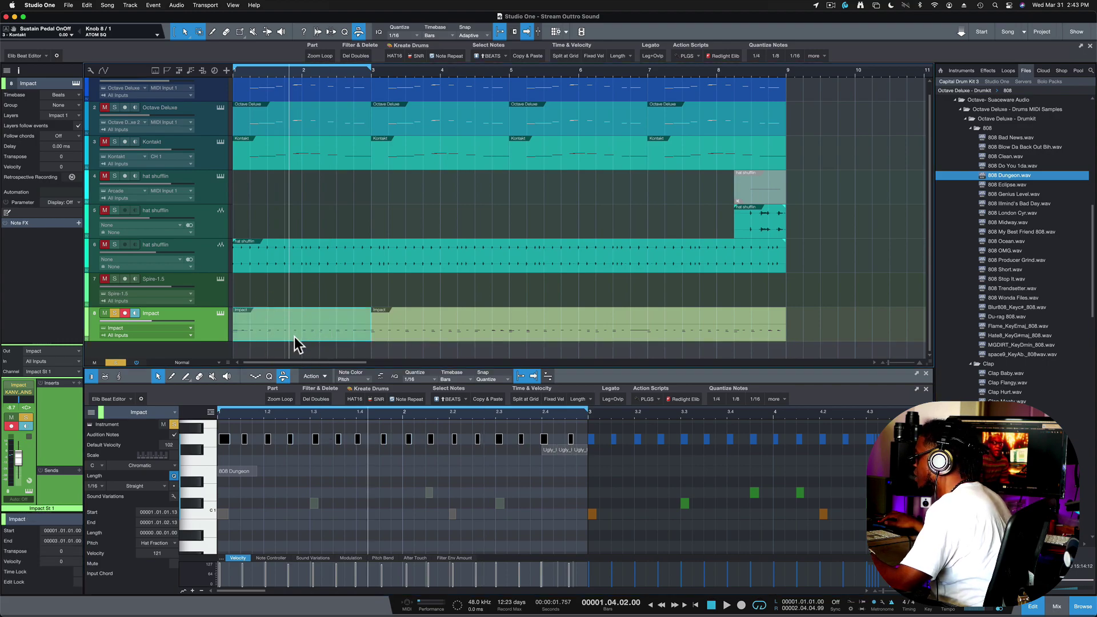
pyautogui.press('super+b')
# Normalize the bounced Impact audio event to enlarge its hat transients.
pyautogui.click(386, 352)
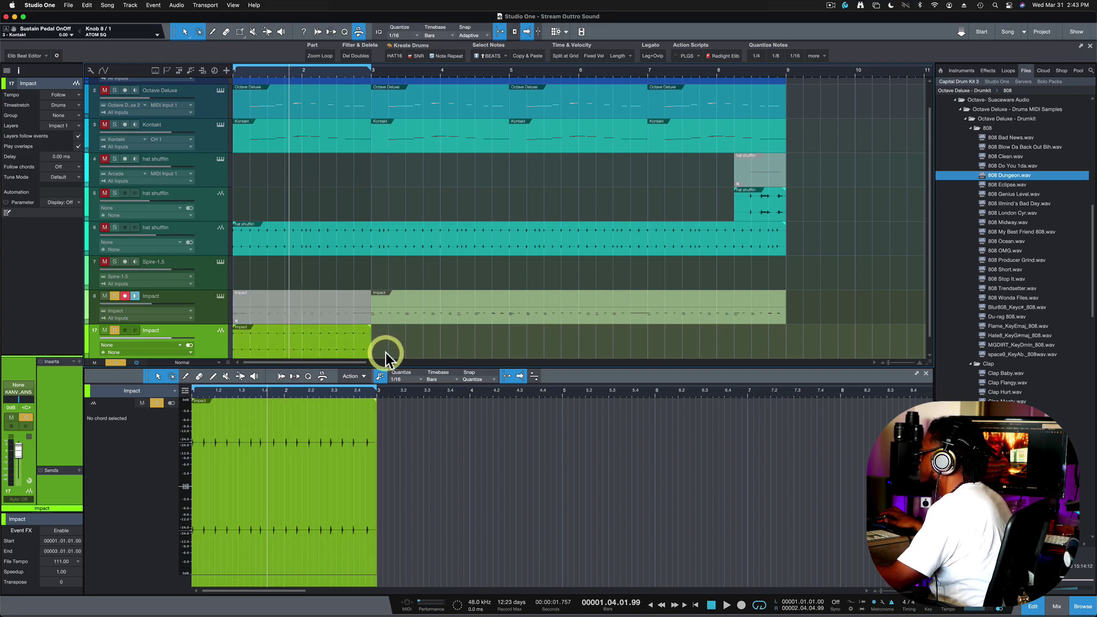
pyautogui.hotkey('shift', 'e')
pyautogui.hotkey('shift', 'e')
pyautogui.hotkey('shift', 'e')
pyautogui.press('e')
pyautogui.press('e')
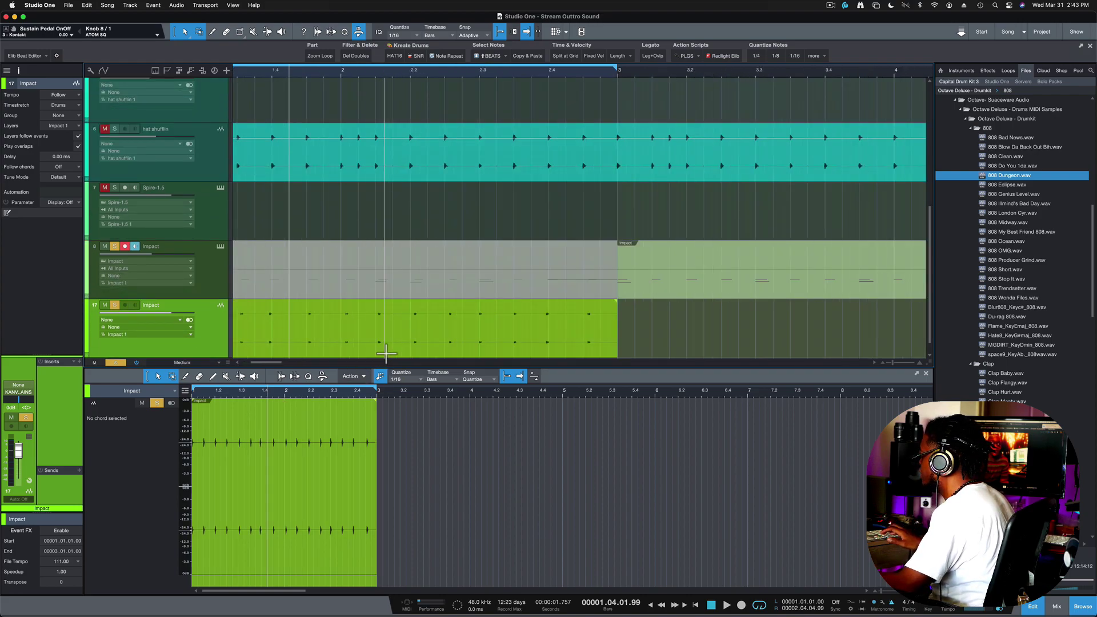
pyautogui.click(385, 352)
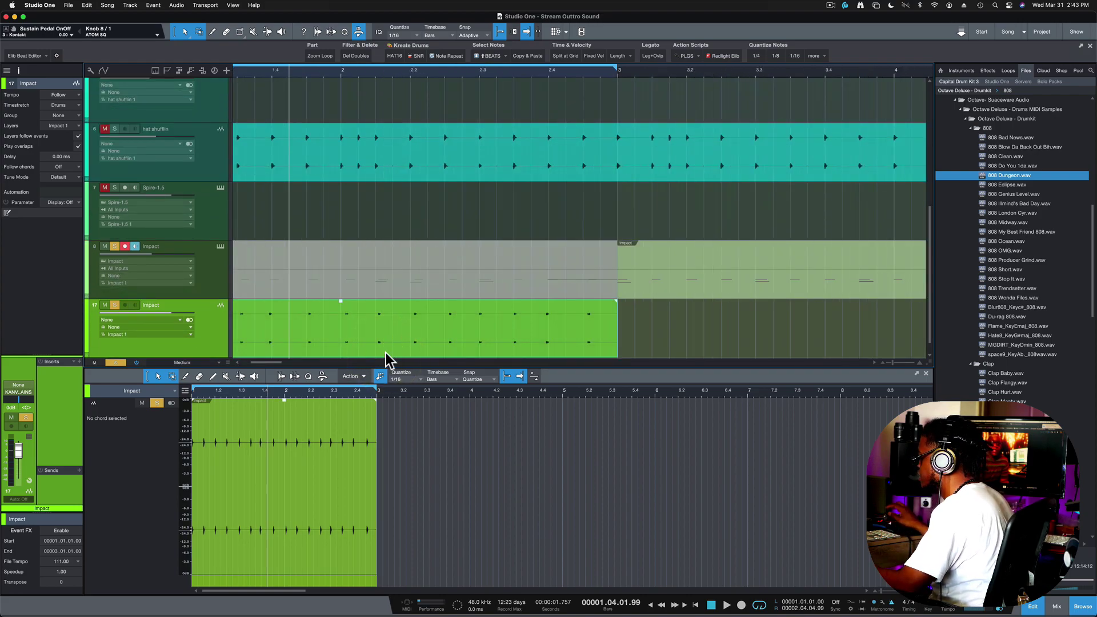
pyautogui.hotkey('alt', 'n')
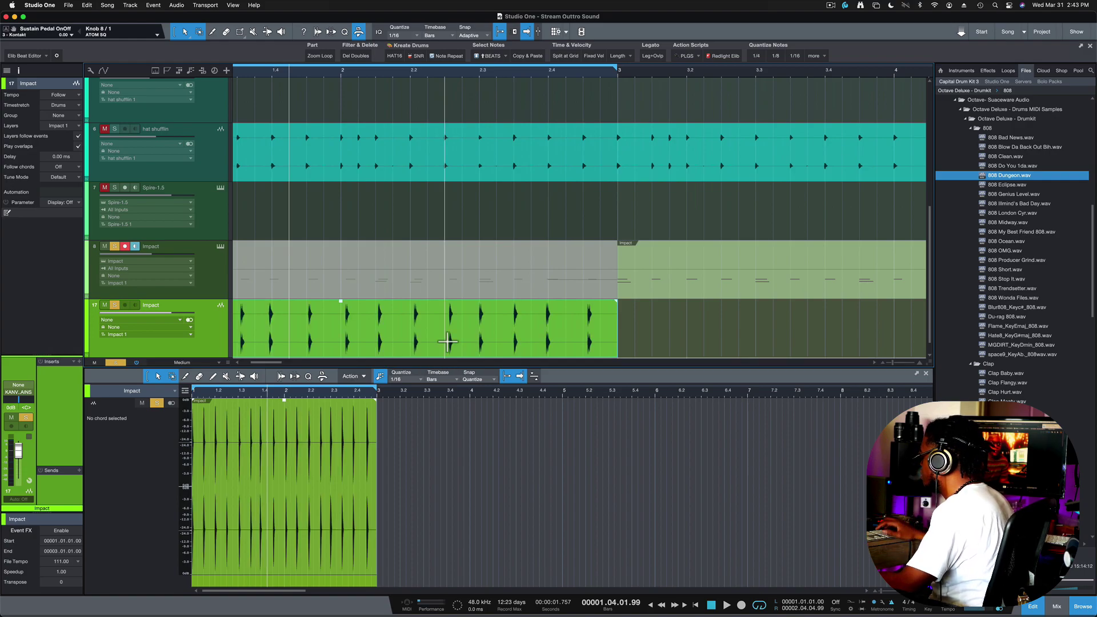
# Hide the browser and detect the bounced hat audio's transients with Audio Bend in Standard mode.
pyautogui.press('e')
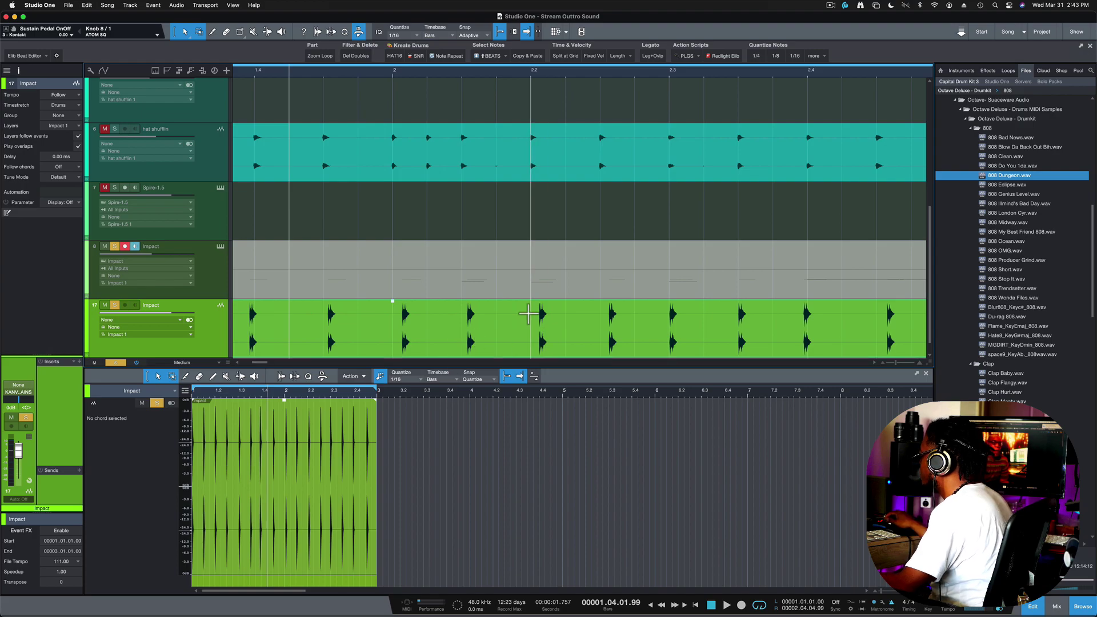
pyautogui.hscroll(-5, 526, 313)
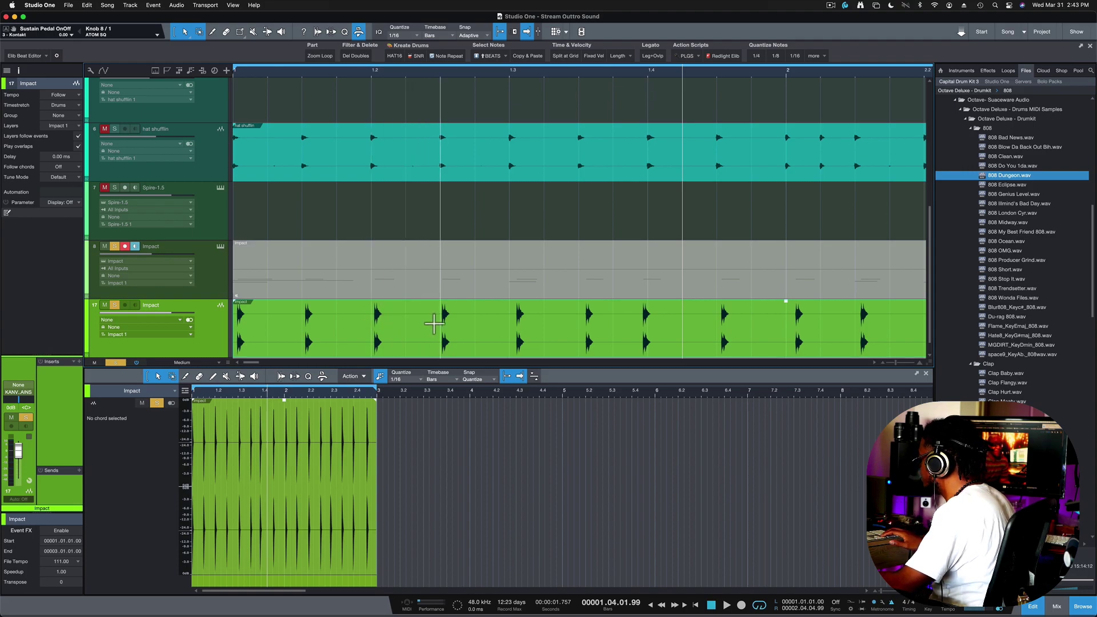
pyautogui.hotkey('shift', 'e')
pyautogui.press('e')
pyautogui.press('e')
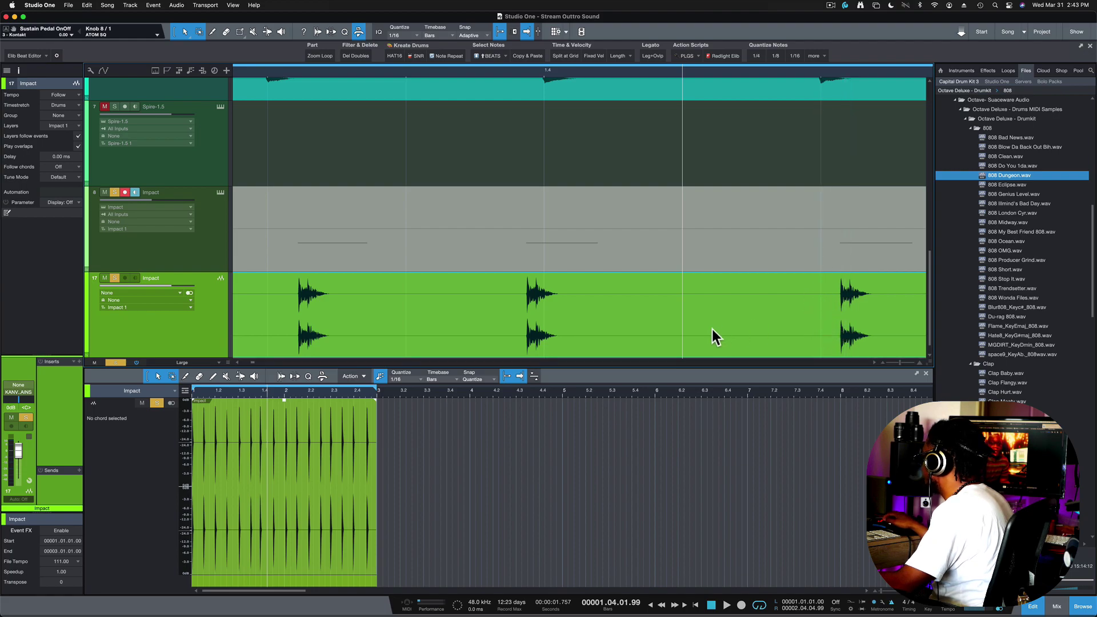
pyautogui.press('F5')
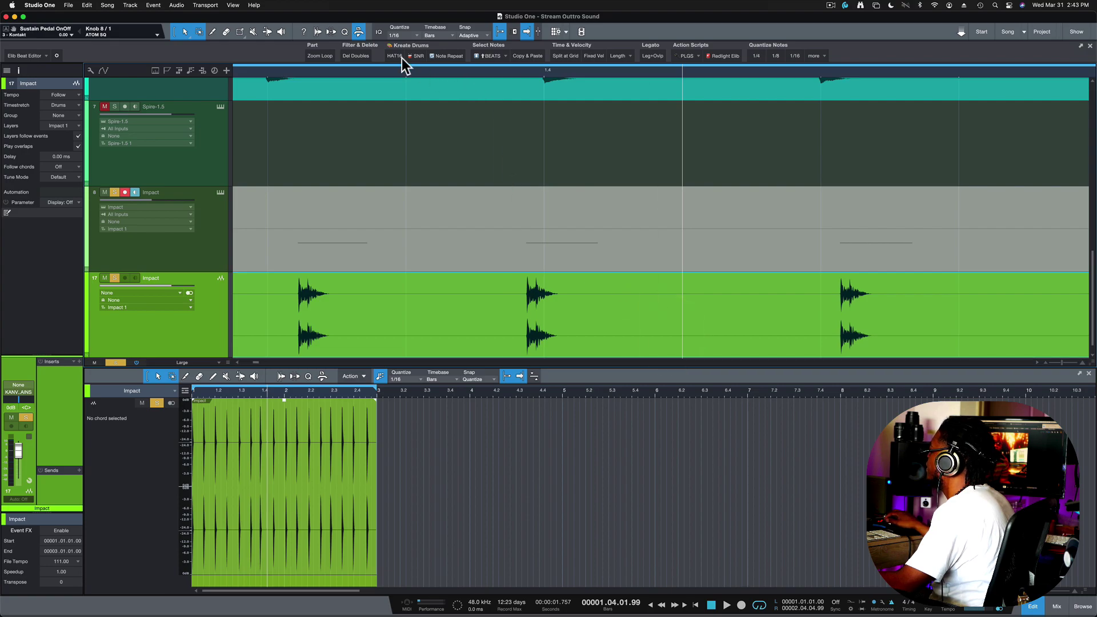
pyautogui.click(317, 32)
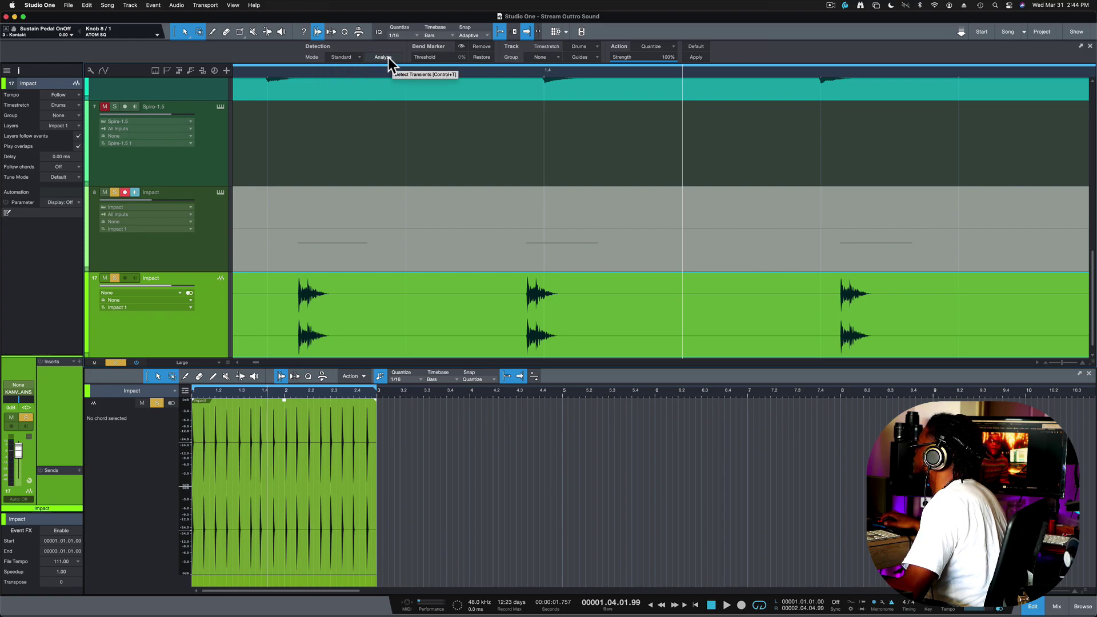
pyautogui.click(389, 57)
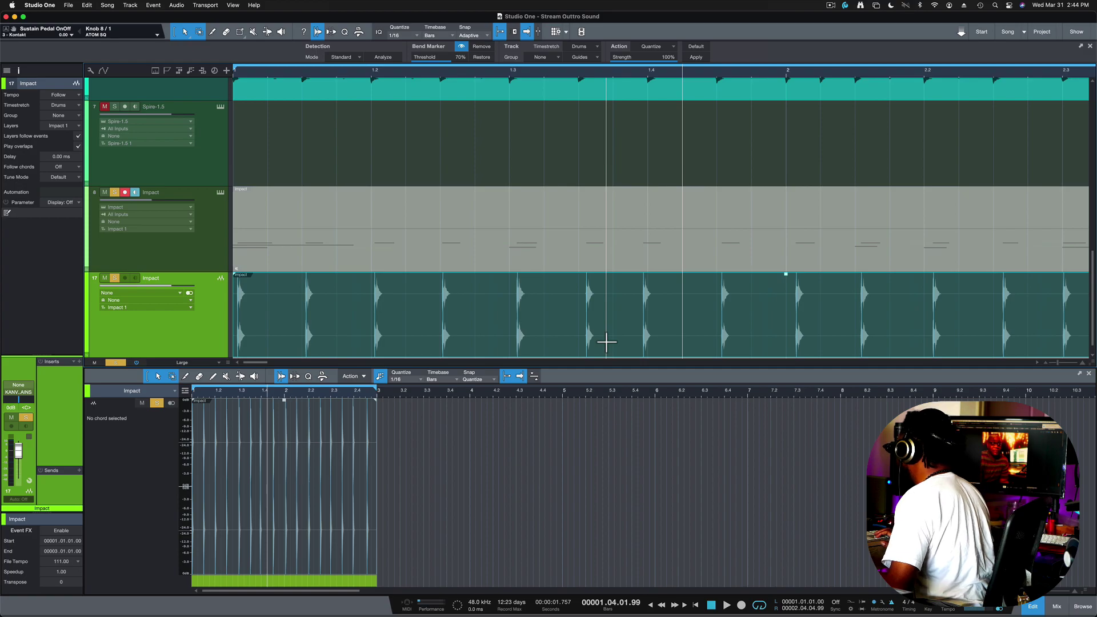
# Apply the Audio Bend Quantize action at 100% strength to align the bounced hat transients to the 1/16 grid.
pyautogui.press('w')
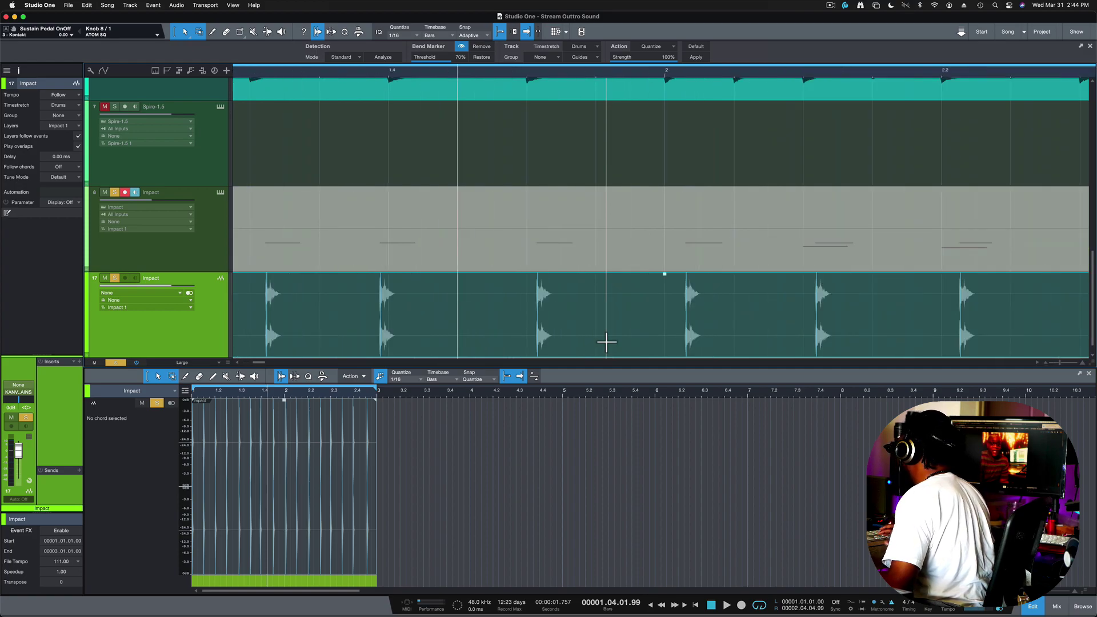
pyautogui.press('e')
pyautogui.press('e')
pyautogui.press('e')
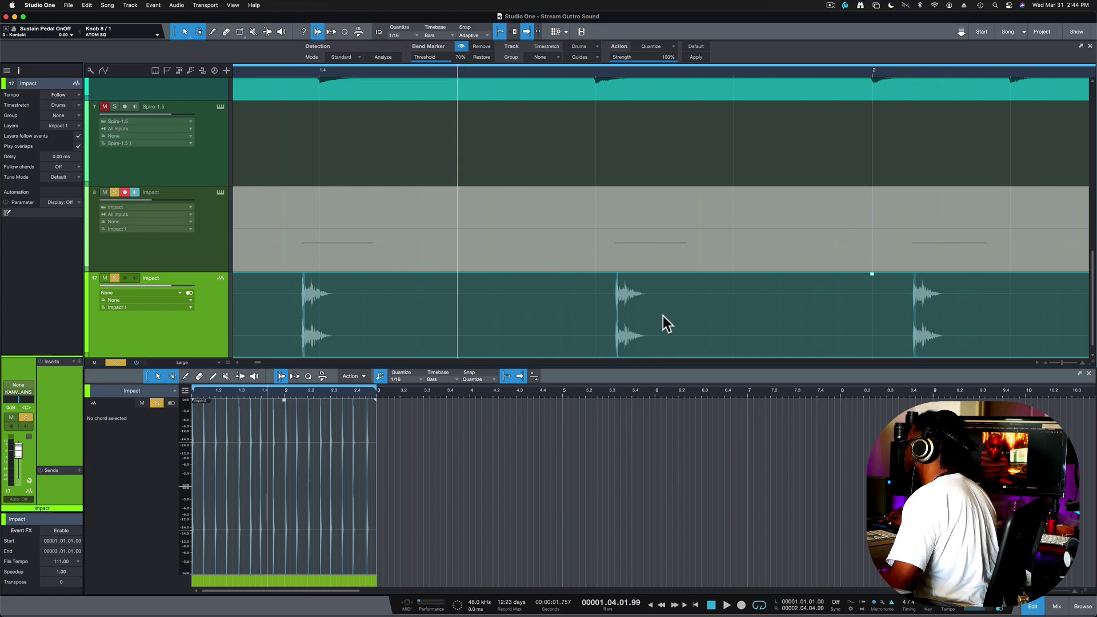
pyautogui.hscroll(-10, 663, 317)
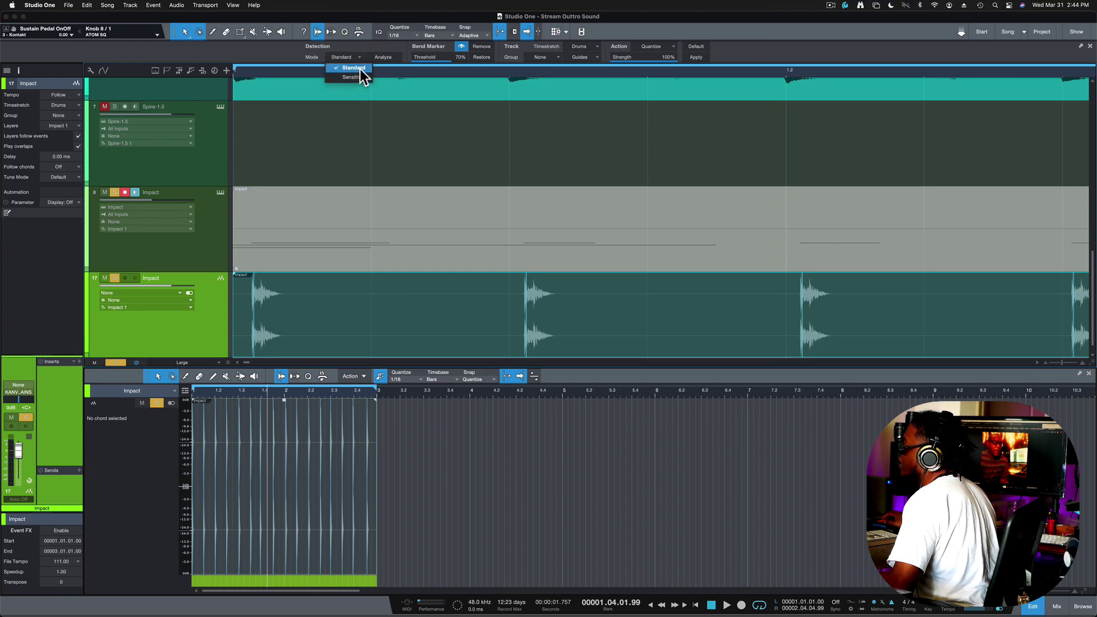
pyautogui.click(358, 49)
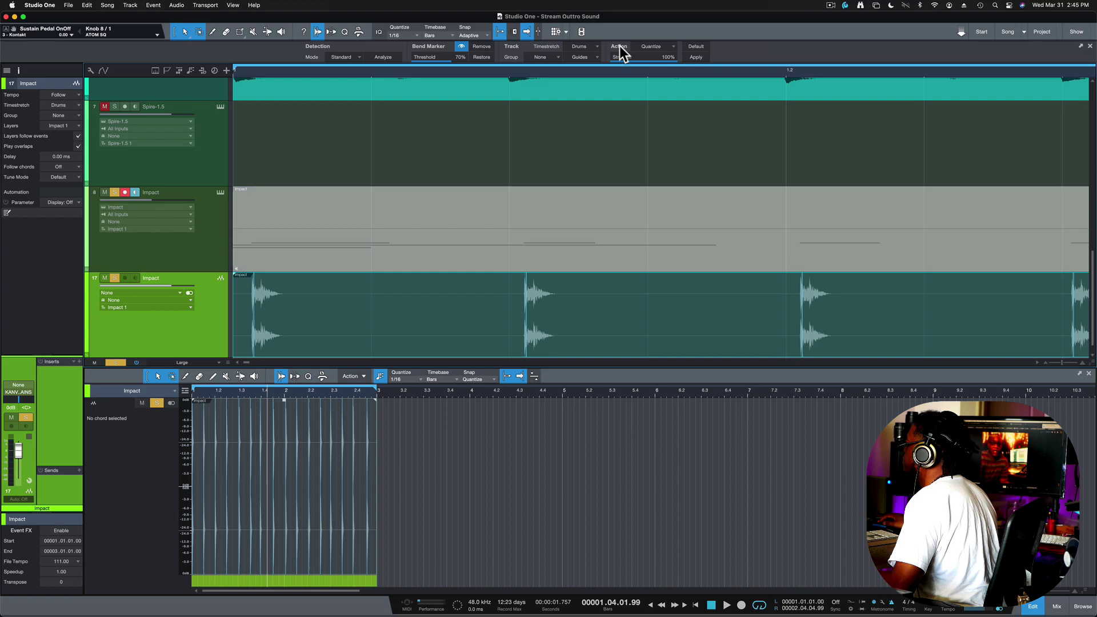
pyautogui.click(671, 46)
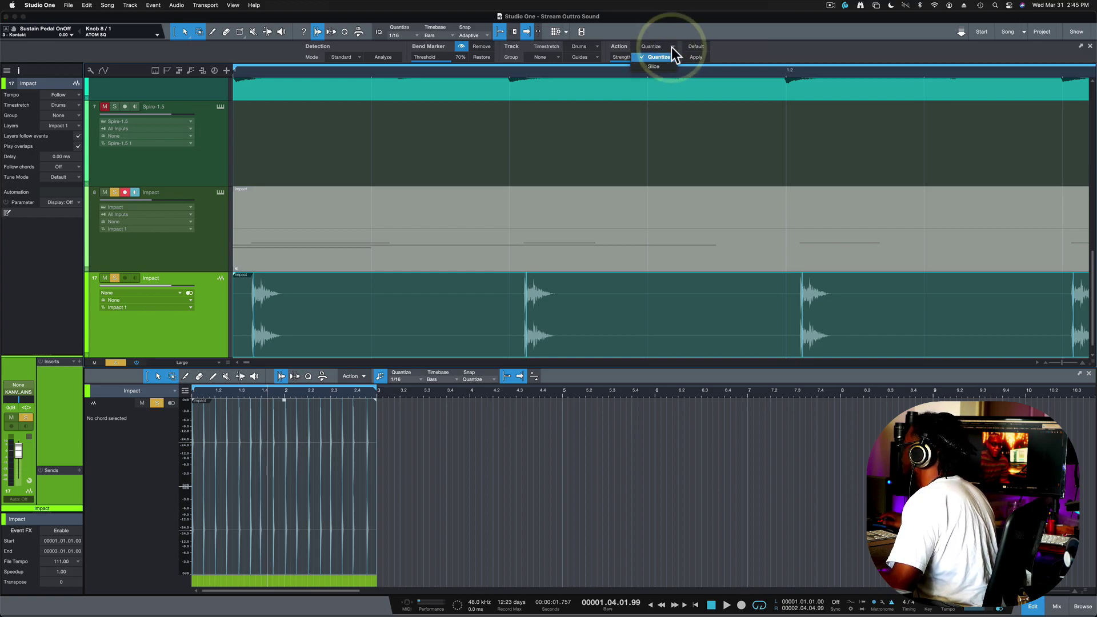
pyautogui.click(671, 46)
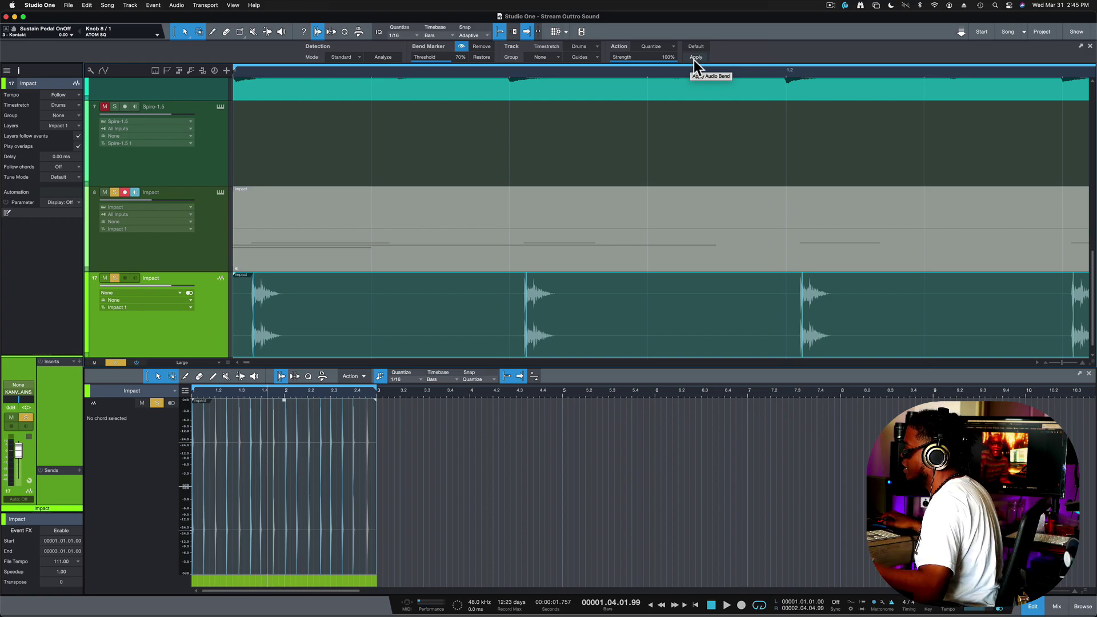
pyautogui.click(695, 59)
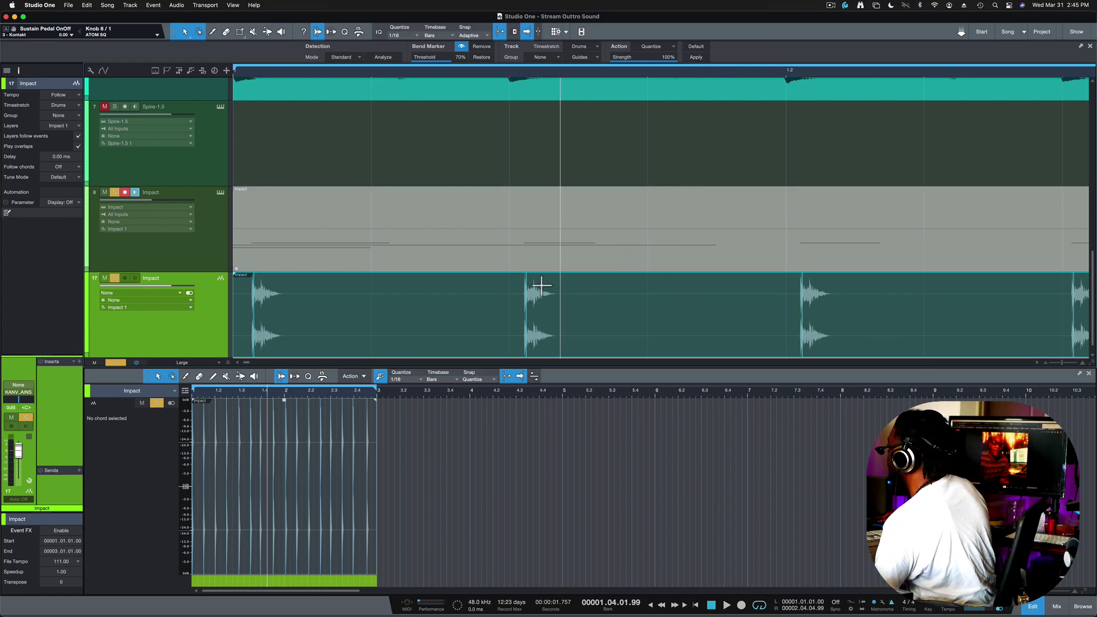
pyautogui.click(696, 57)
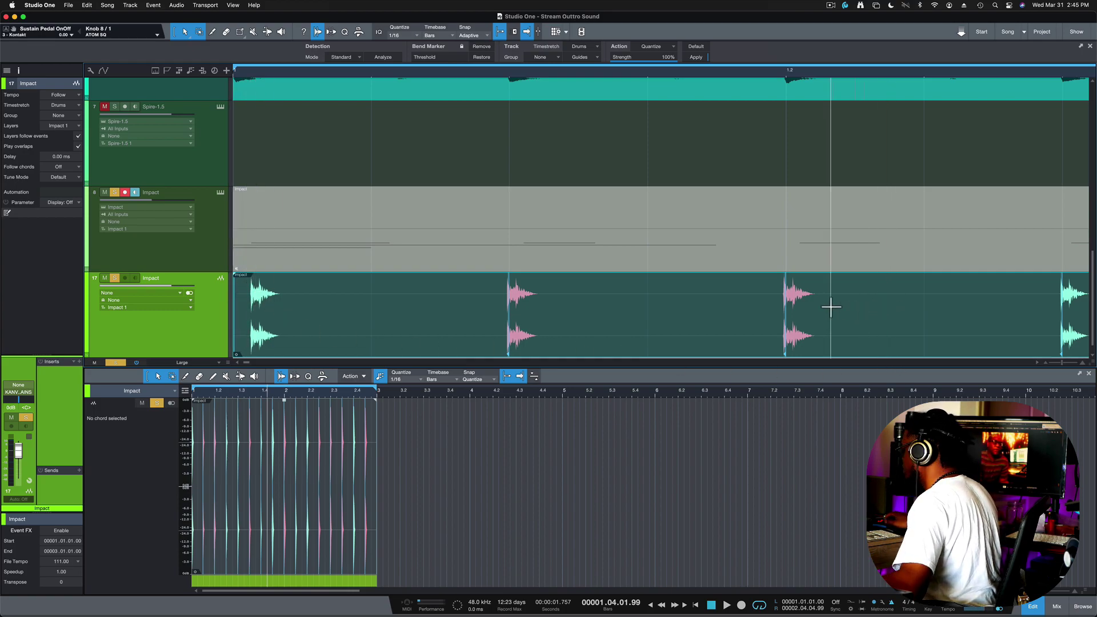
# Check the quantized hats along bar 1 and add a bend marker at 1.1.2, midway between the first two hats, with the Bend tool.
pyautogui.hscroll(3, 832, 308)
pyautogui.hscroll(3, 831, 308)
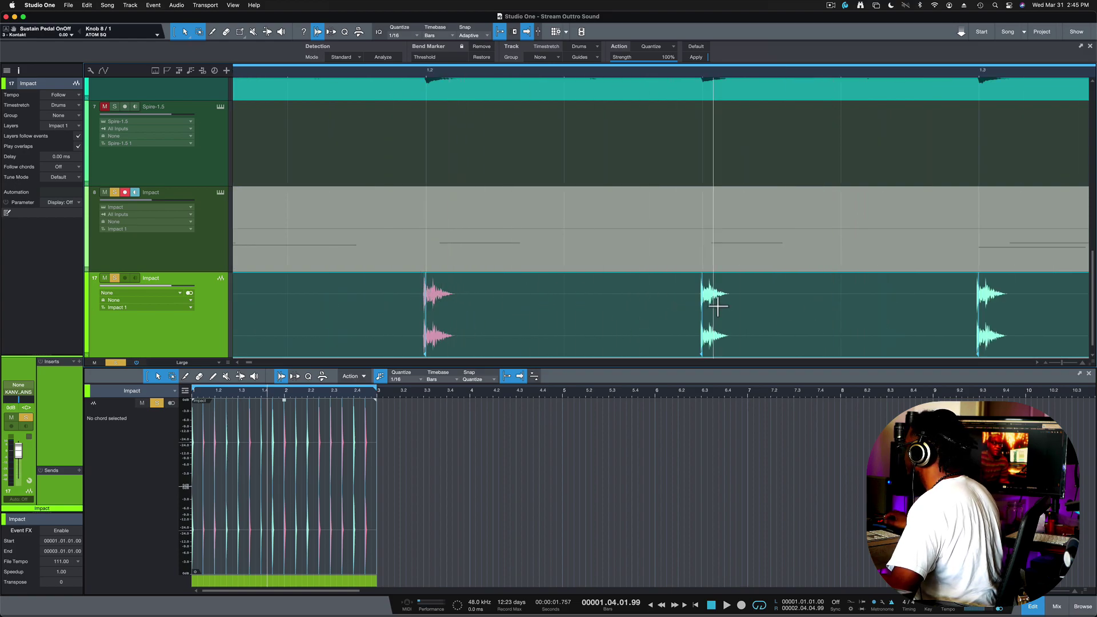
pyautogui.hscroll(12, 685, 309)
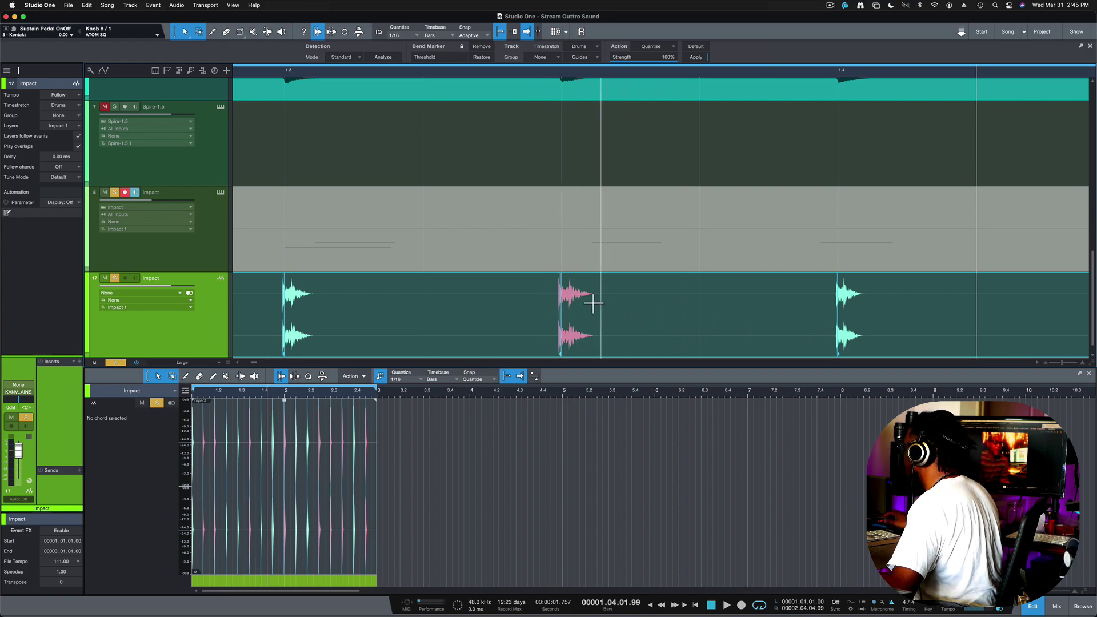
pyautogui.hscroll(-10, 744, 299)
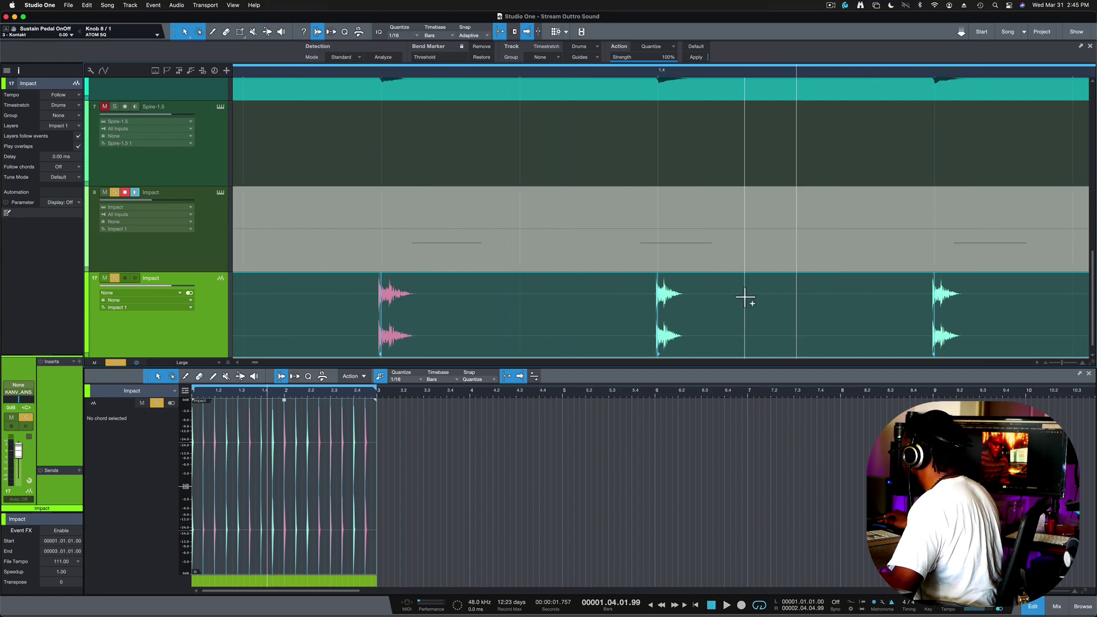
pyautogui.scroll(-1, 264, 289)
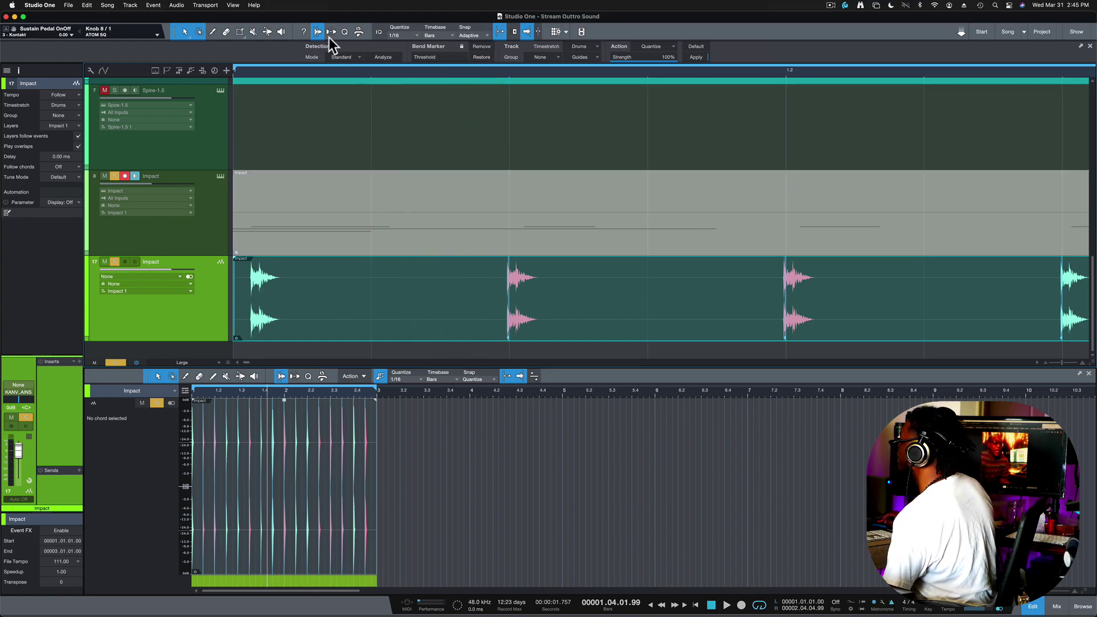
pyautogui.click(267, 31)
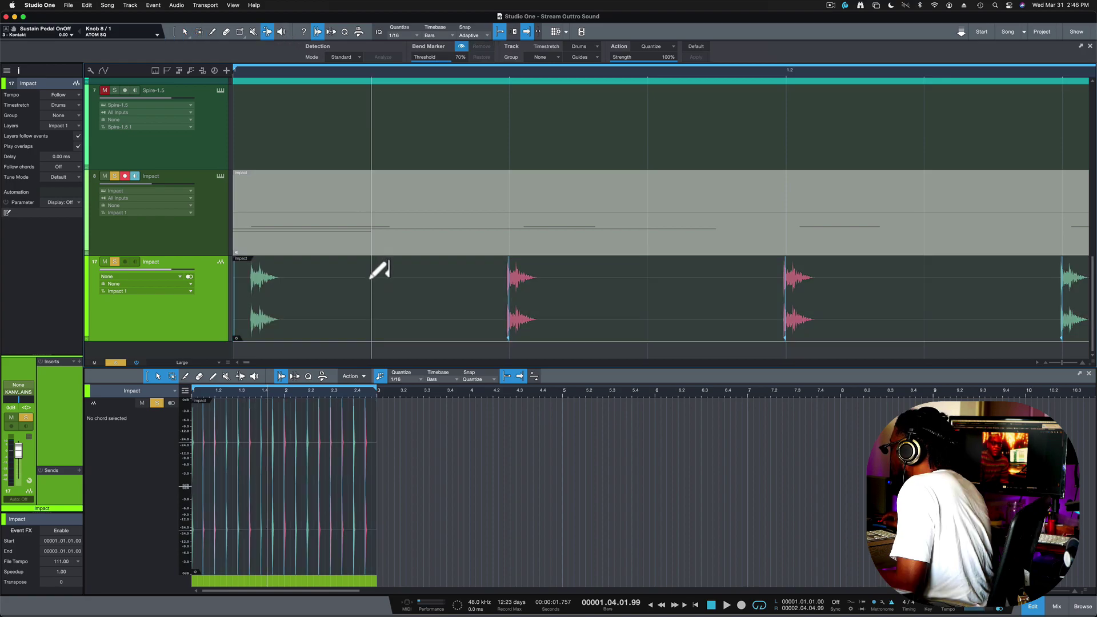
pyautogui.click(371, 280)
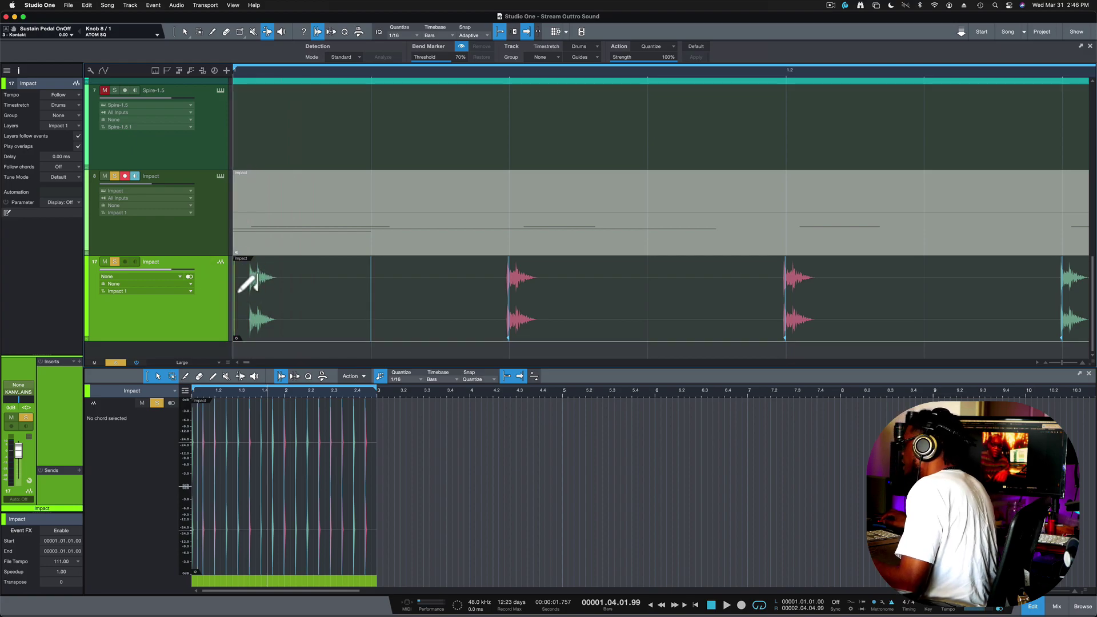
# Add a bend marker at the first hat's transient and pull the hat back to the start of bar 1.
pyautogui.press('e')
pyautogui.press('e')
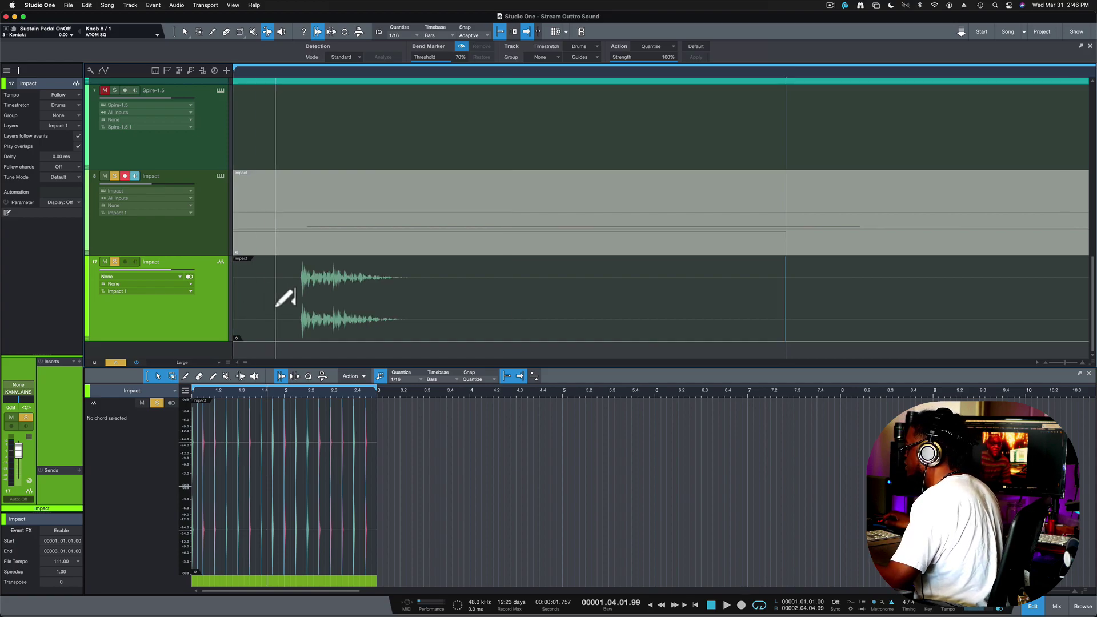
pyautogui.click(301, 288)
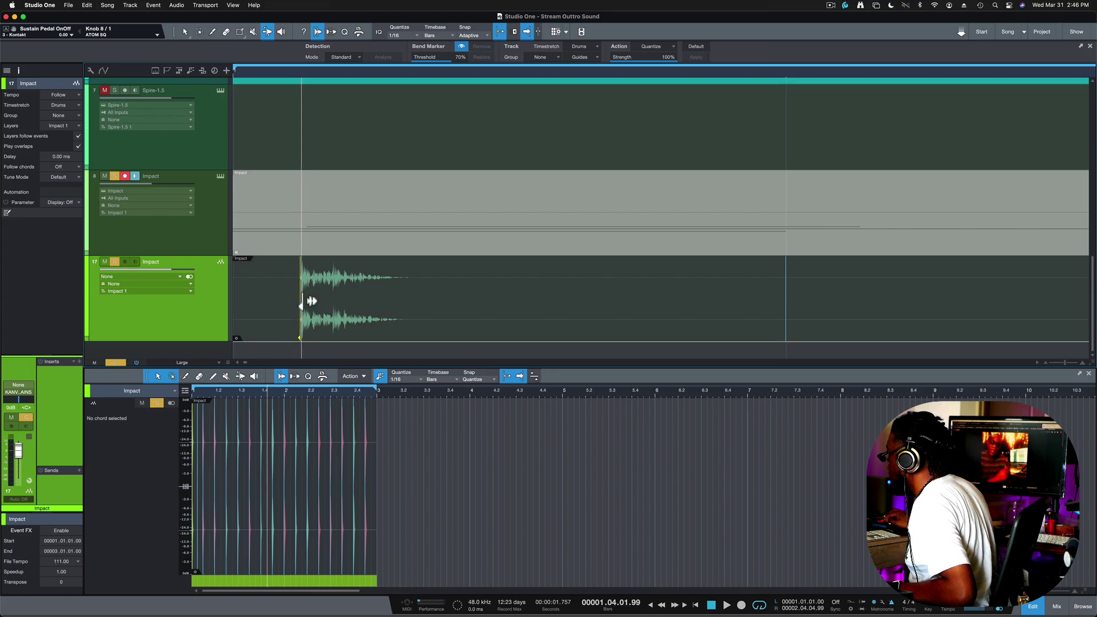
pyautogui.moveTo(309, 297); pyautogui.dragTo(250, 300)
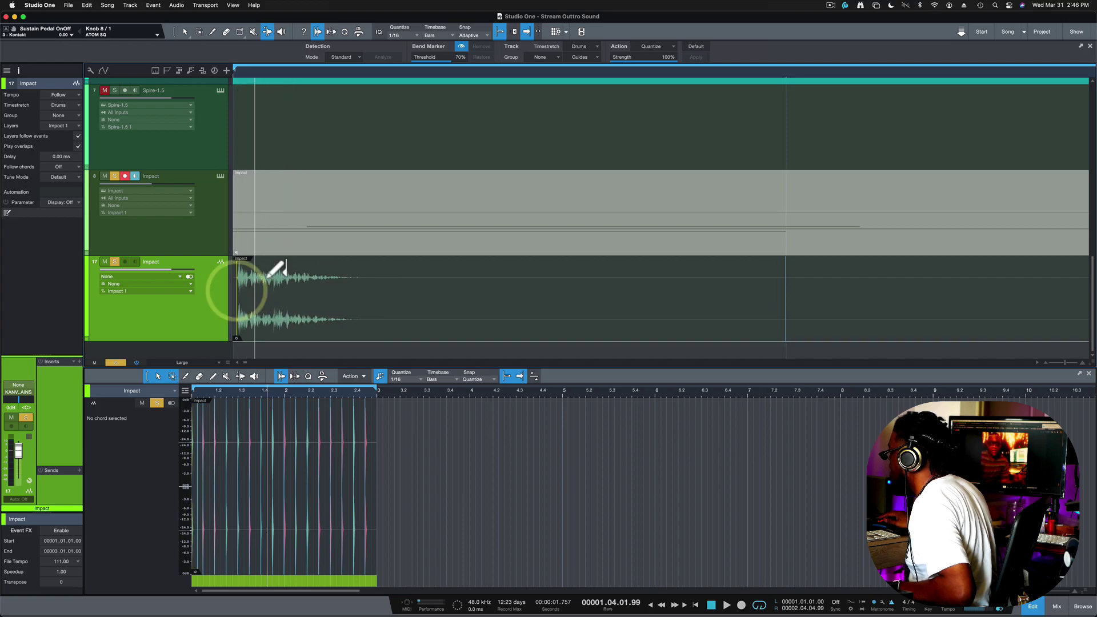
# Reposition the bend marker of the 1.4.3 hat onto its transient's onset and align the hat with the grid line.
pyautogui.press('space')
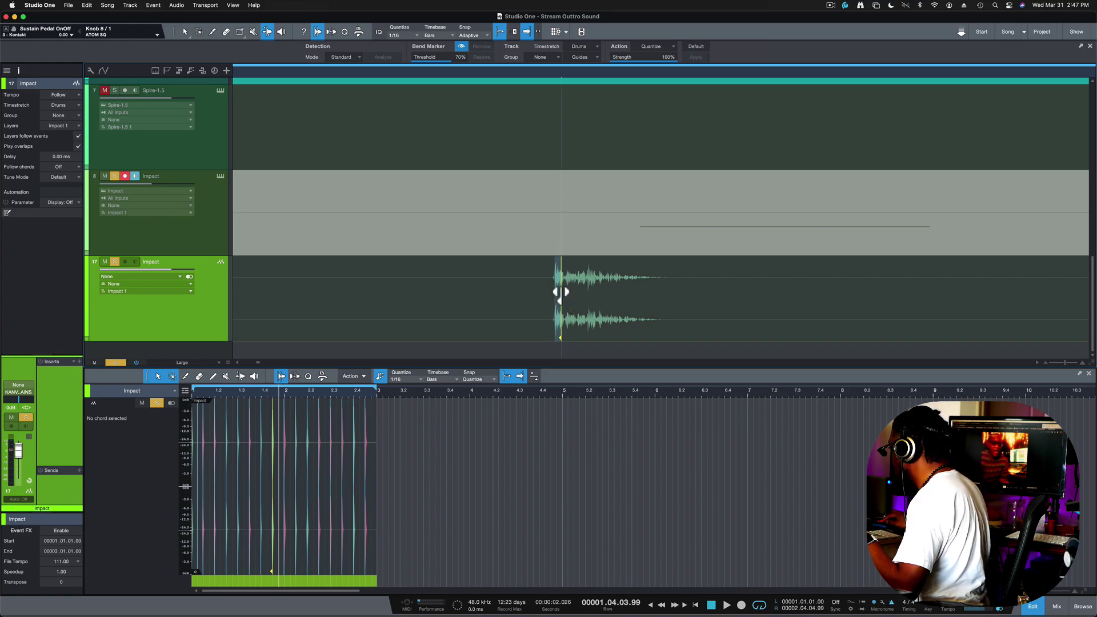
pyautogui.moveTo(560, 292); pyautogui.dragTo(550, 293)
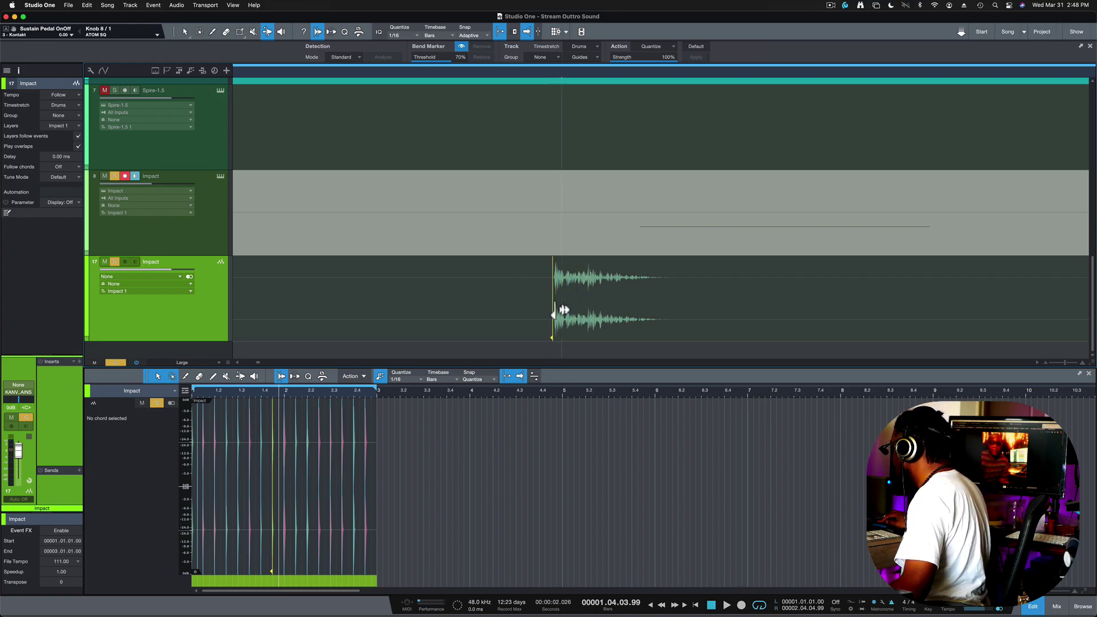
pyautogui.moveTo(554, 310); pyautogui.dragTo(559, 308)
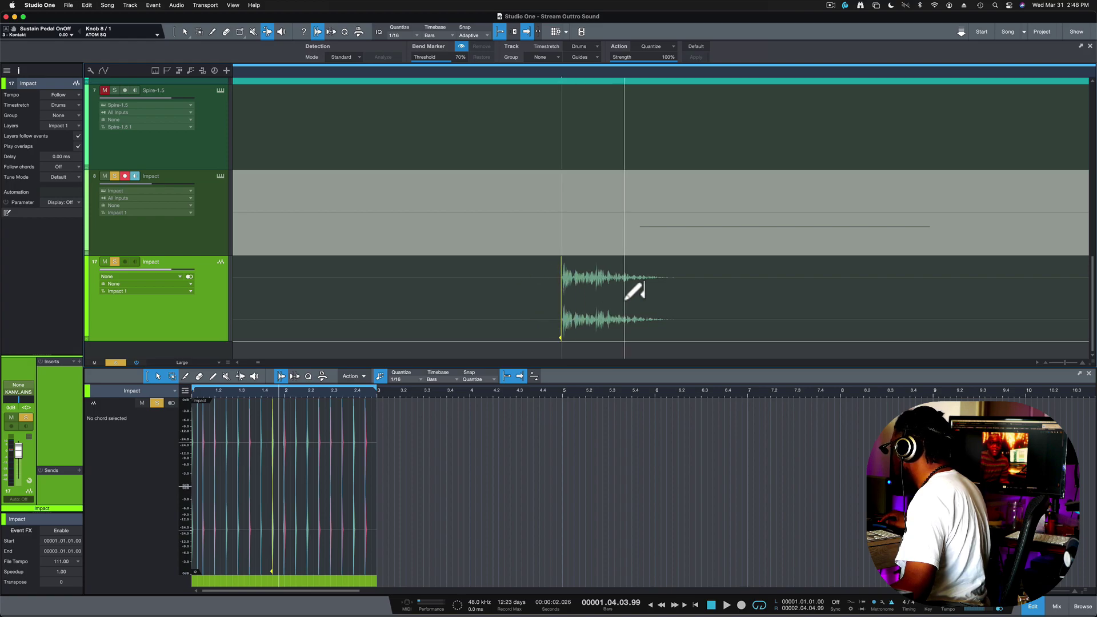
pyautogui.press('w')
pyautogui.press('w')
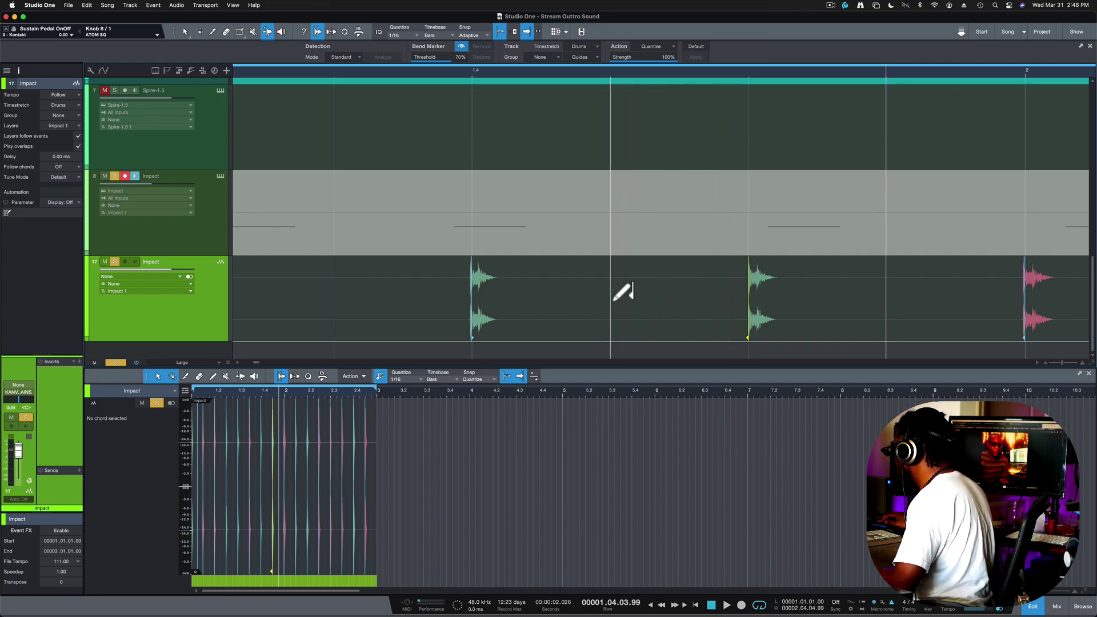
# Test moving the 1.4.3 hat off the grid and back, and place a bend marker midway between it and the 1.4 hat.
pyautogui.click(612, 298)
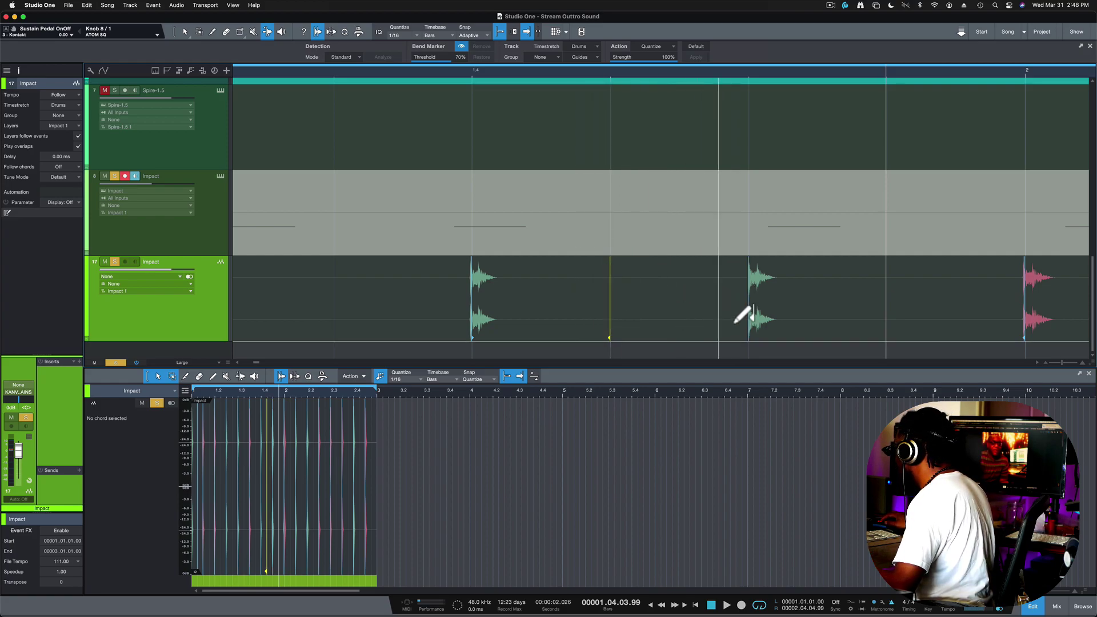
pyautogui.doubleClick(616, 309)
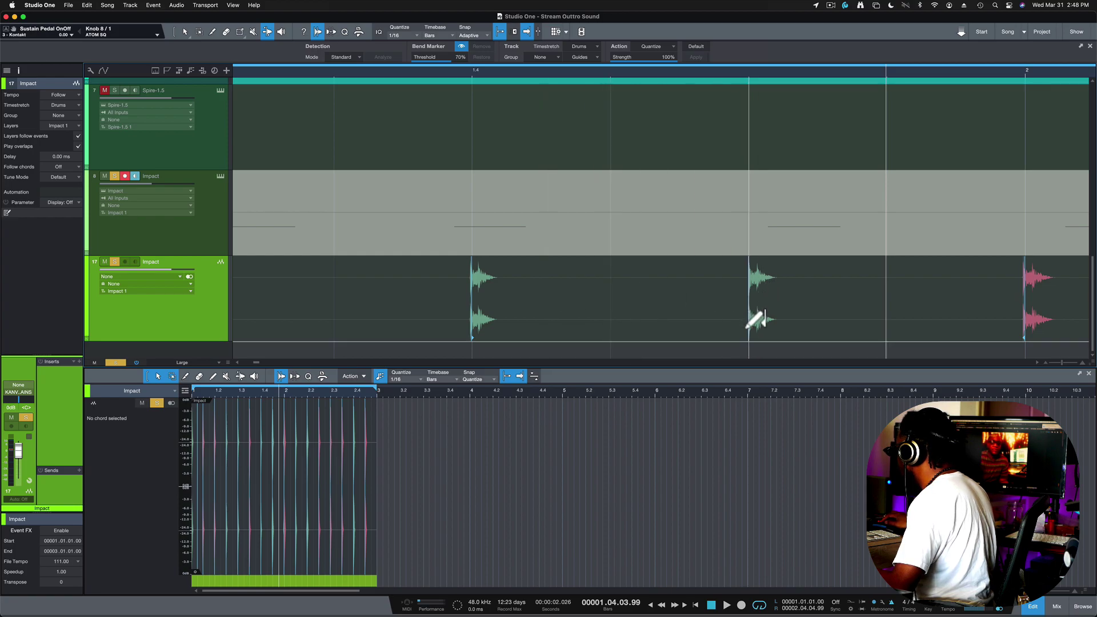
pyautogui.moveTo(756, 314)
pyautogui.mouseDown()
pyautogui.moveTo(898, 309)
pyautogui.moveTo(651, 312)
pyautogui.moveTo(833, 309)
pyautogui.moveTo(730, 313)
pyautogui.mouseUp()
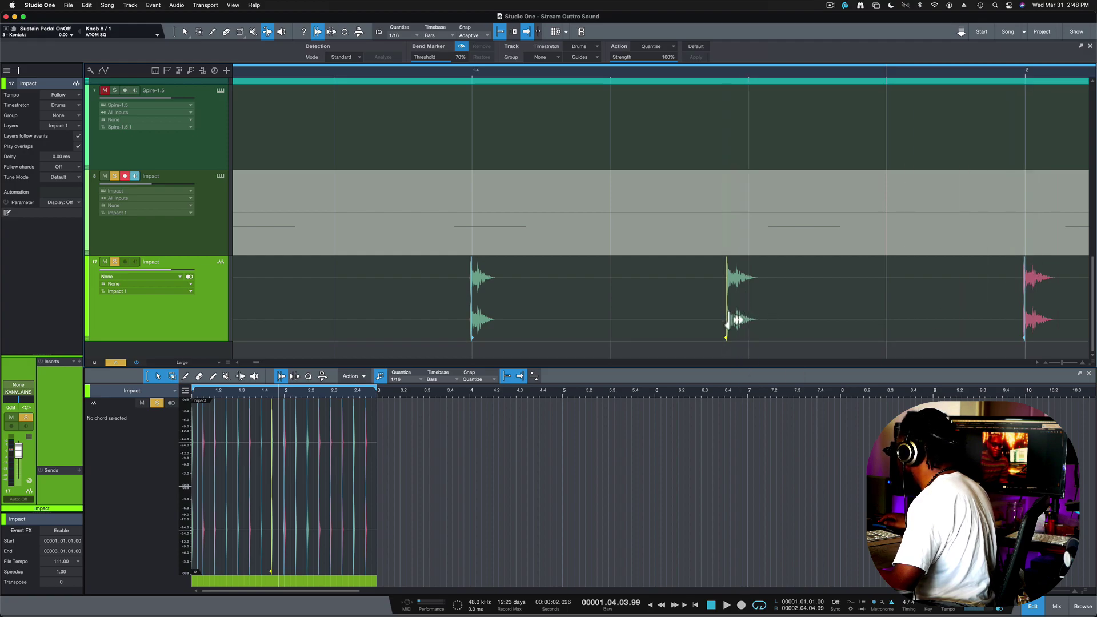
pyautogui.moveTo(737, 320); pyautogui.dragTo(759, 318)
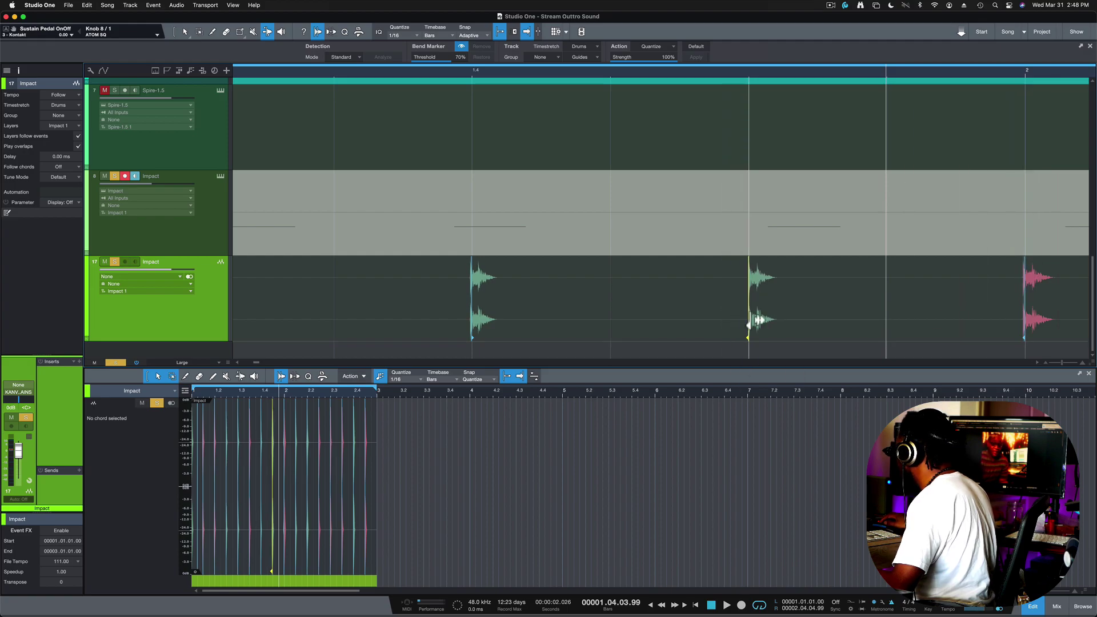
pyautogui.click(609, 306)
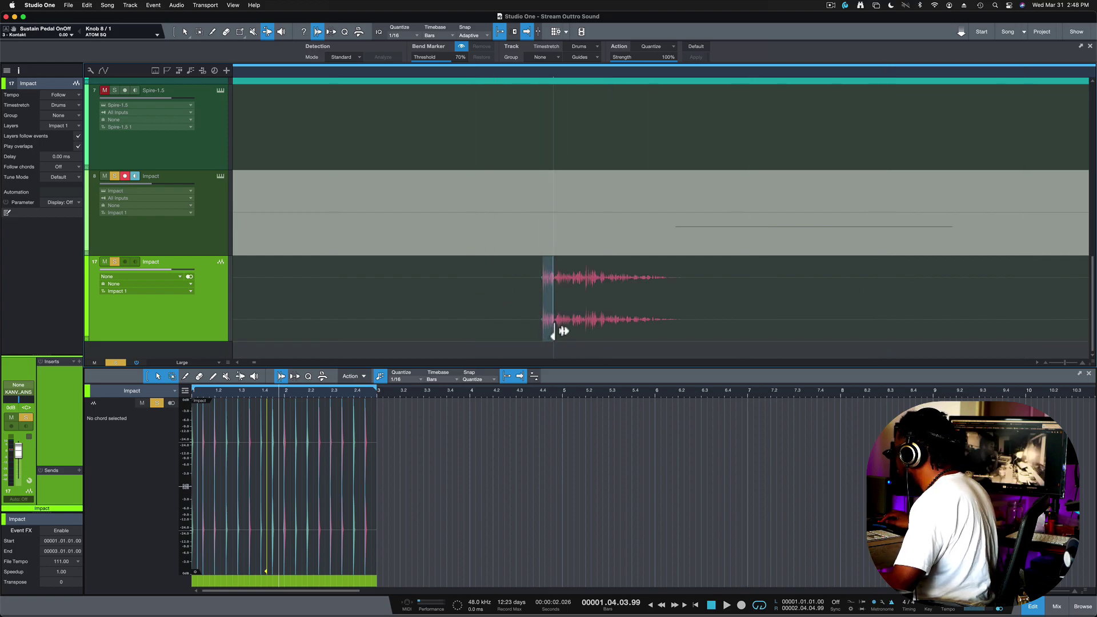
# Replace the misplaced bend marker on the 1.3.3 hat with one at the start of its transient.
pyautogui.click(553, 335)
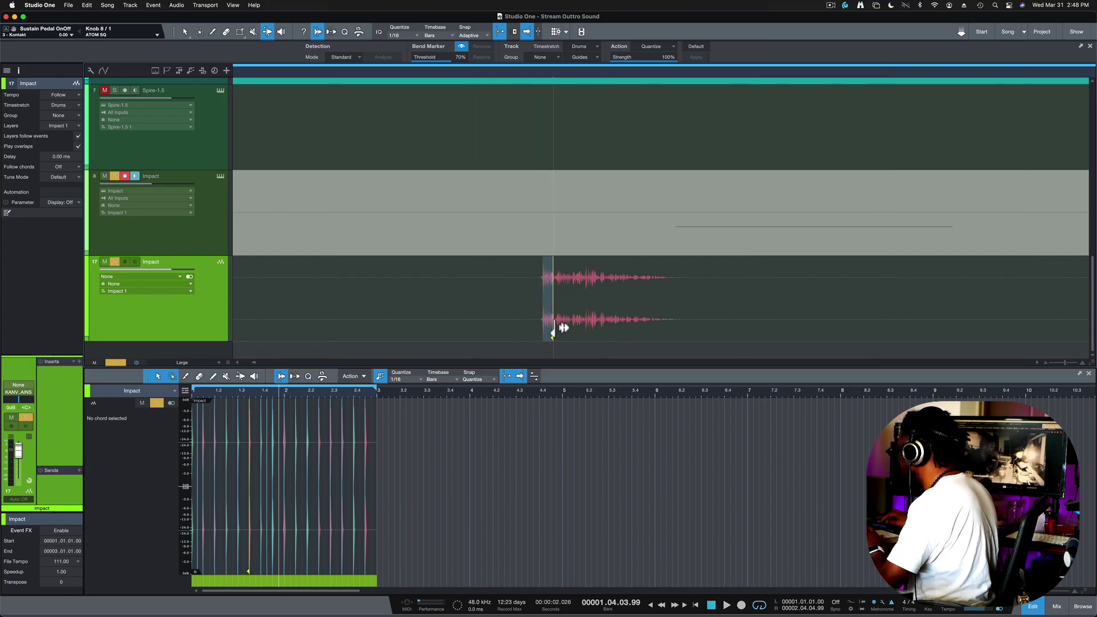
pyautogui.press('Delete')
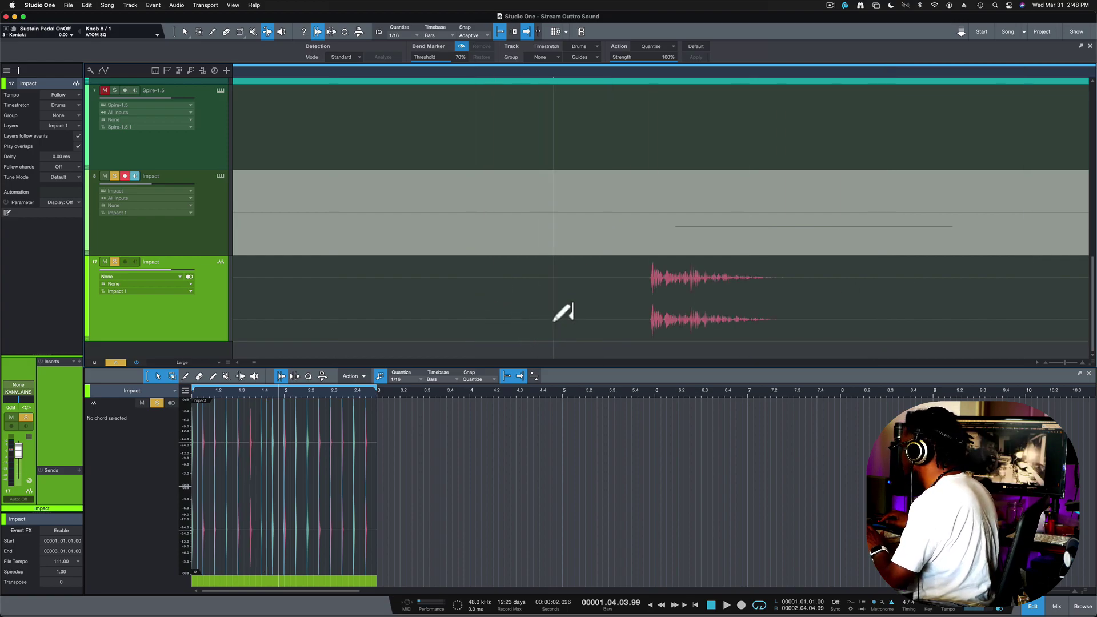
pyautogui.click(650, 292)
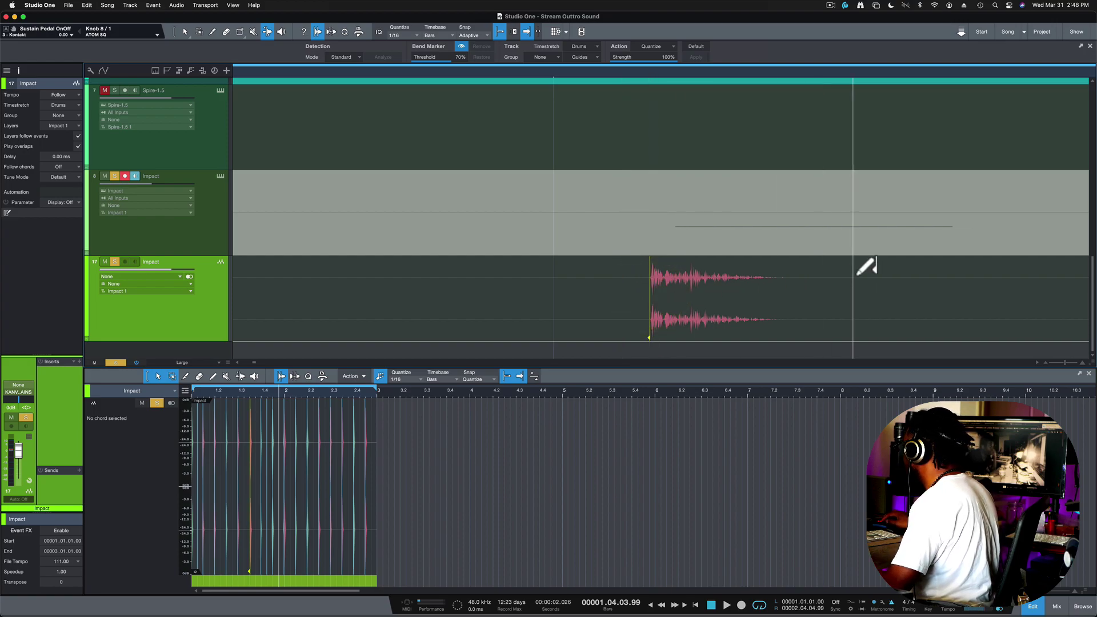
pyautogui.scroll(-3, 857, 272)
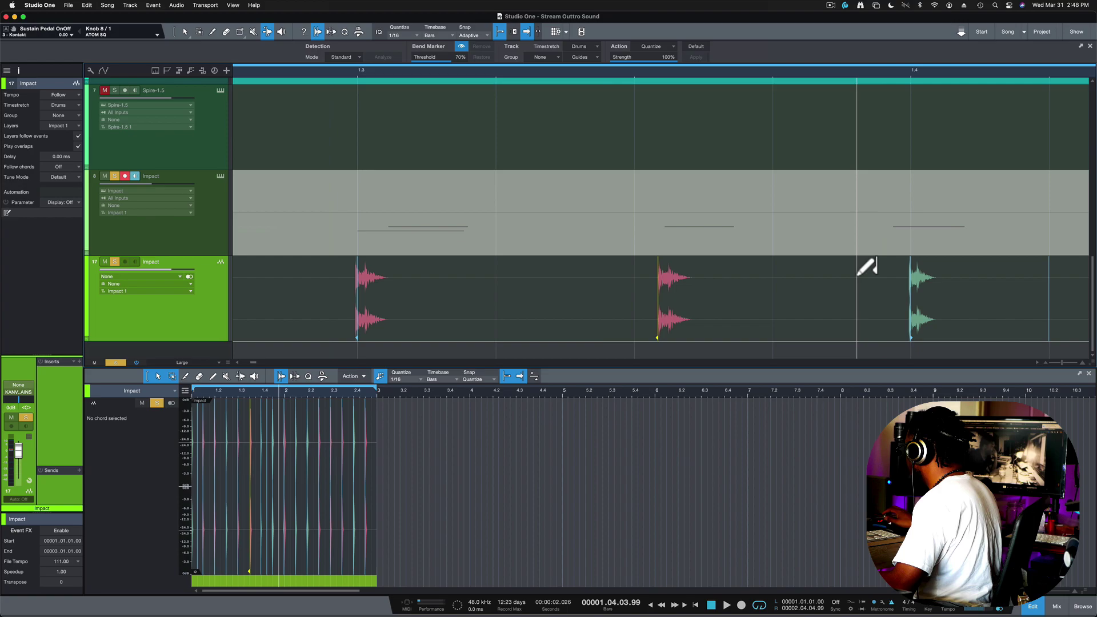
# Isolate the 1.3.3 hat with bend markers at 1.3.4 and 1.3.2, and align the hat with its grid line.
pyautogui.click(777, 289)
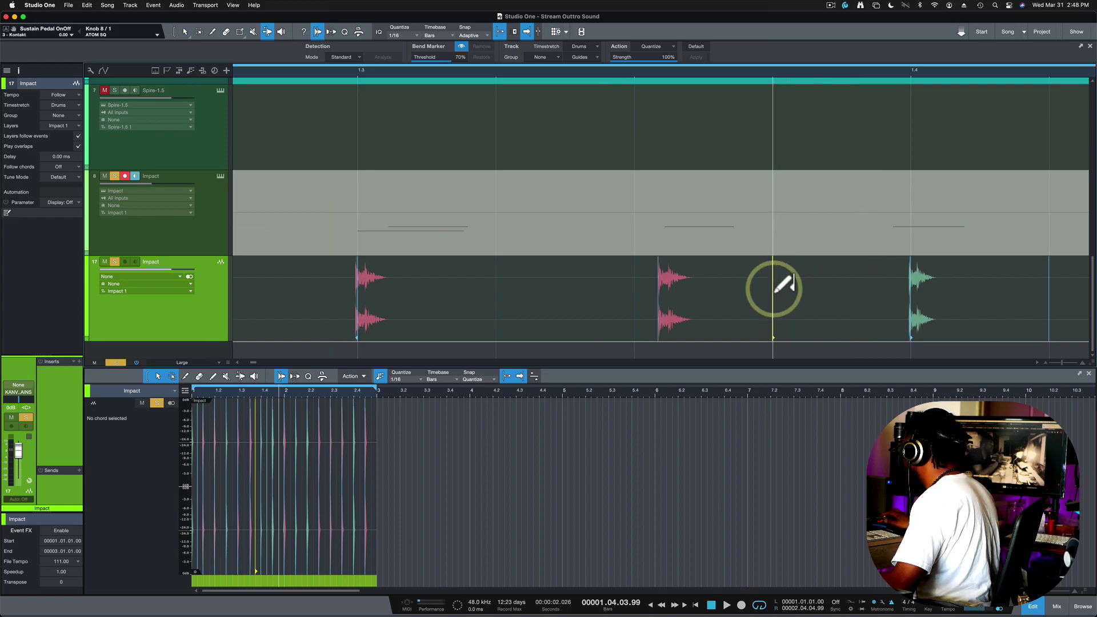
pyautogui.click(502, 289)
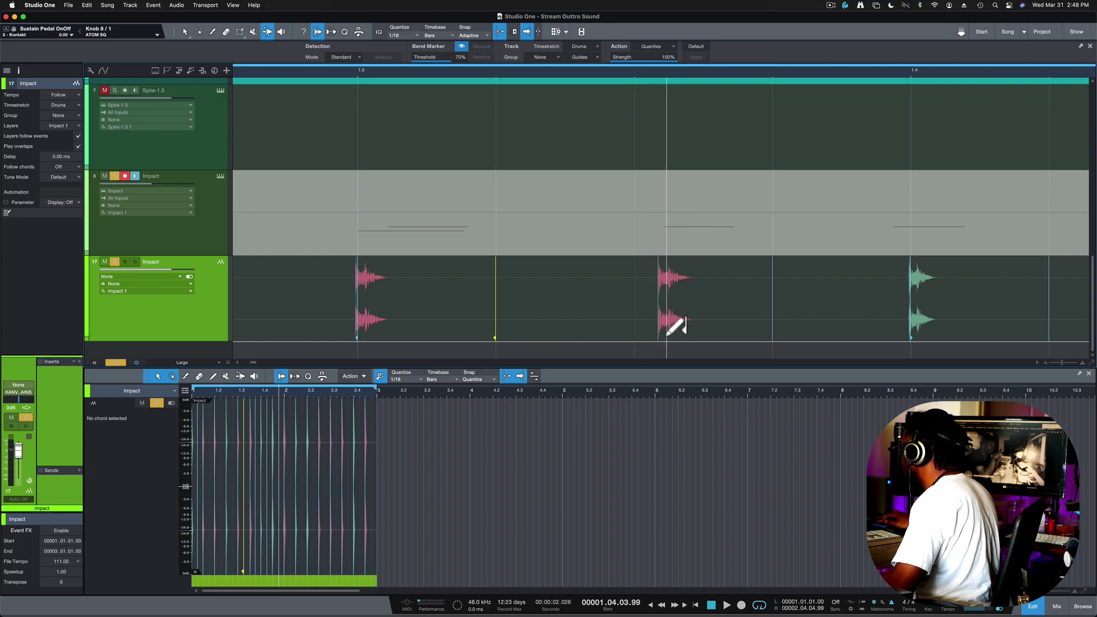
pyautogui.moveTo(661, 340); pyautogui.dragTo(635, 339)
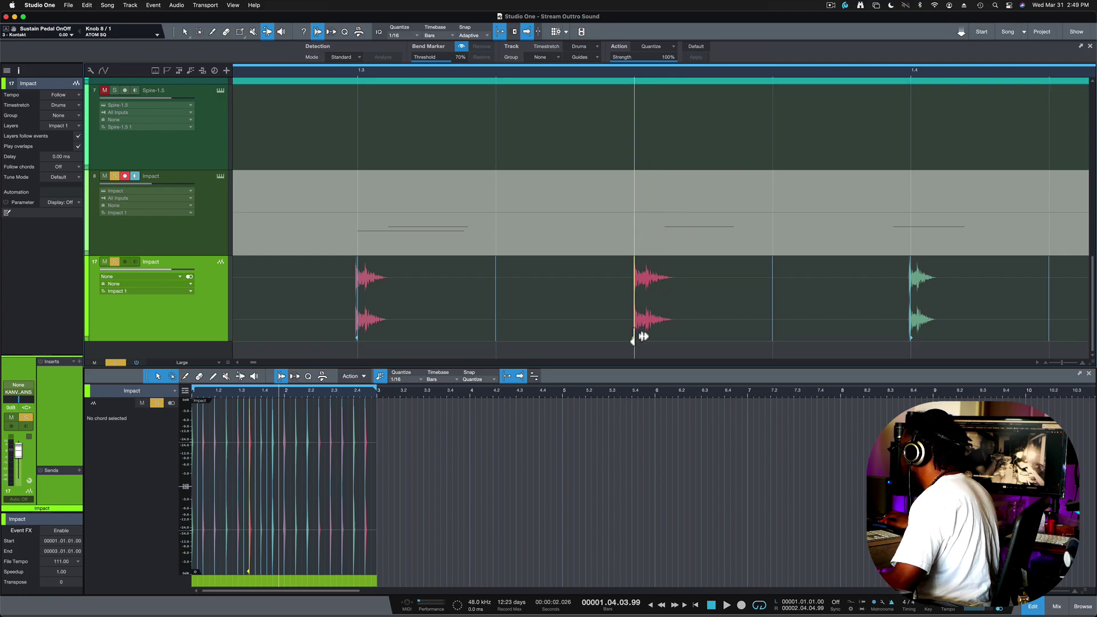
pyautogui.click(632, 326)
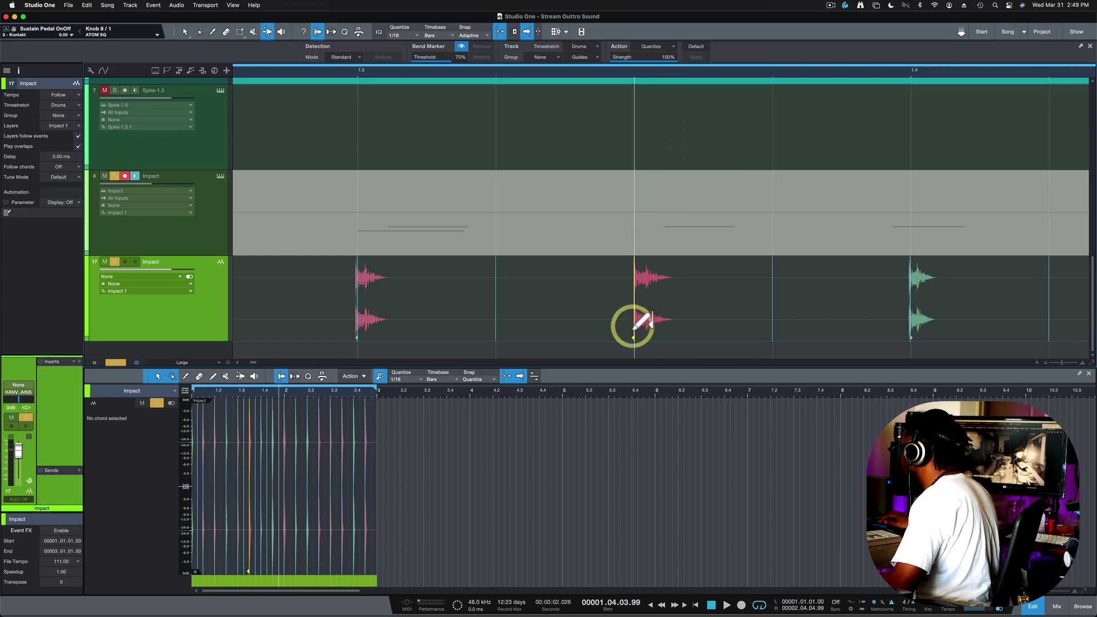
# Add a bend marker at 1.2.4, one sixteenth before the hat on beat 1.3.
pyautogui.click(364, 315)
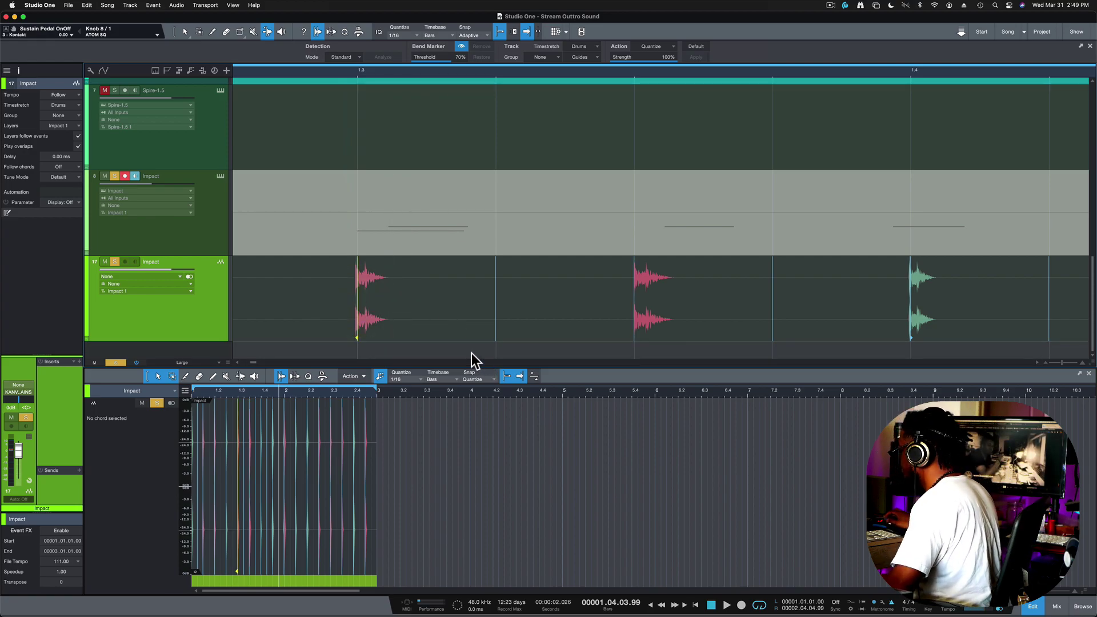
pyautogui.hotkey('shift', 'e')
pyautogui.press('e')
pyautogui.press('e')
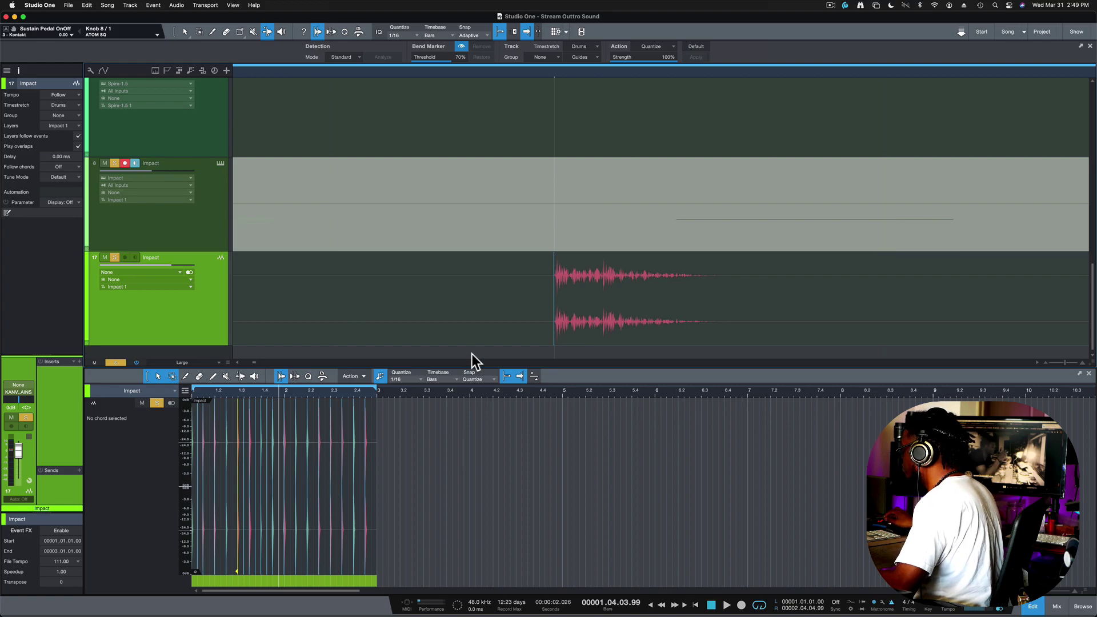
pyautogui.hscroll(5, 502, 352)
pyautogui.hscroll(-8, 503, 352)
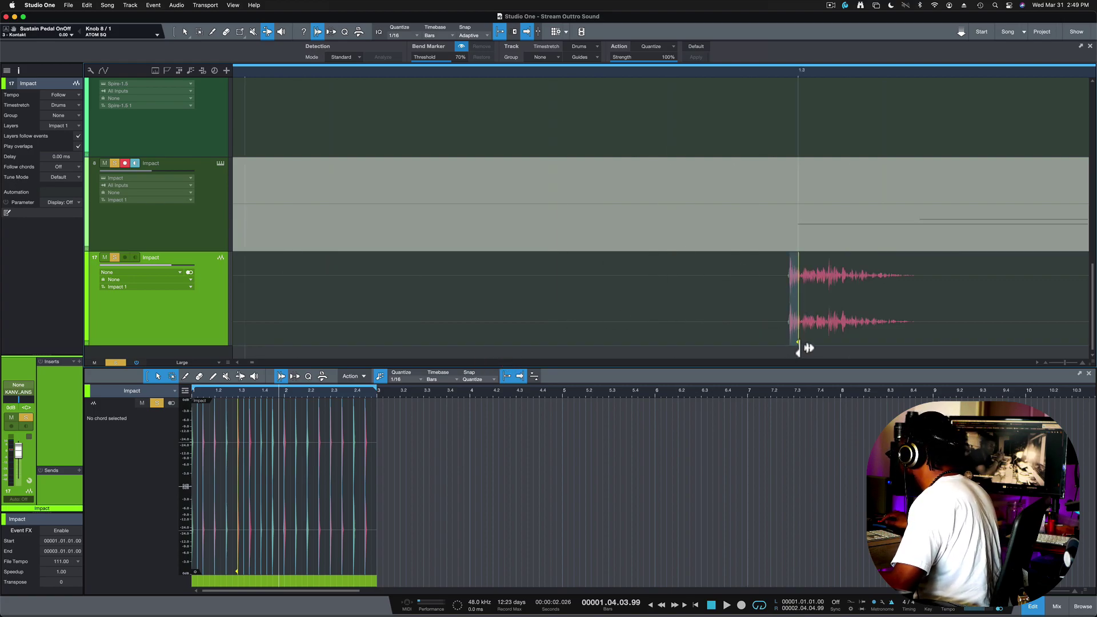
pyautogui.click(246, 300)
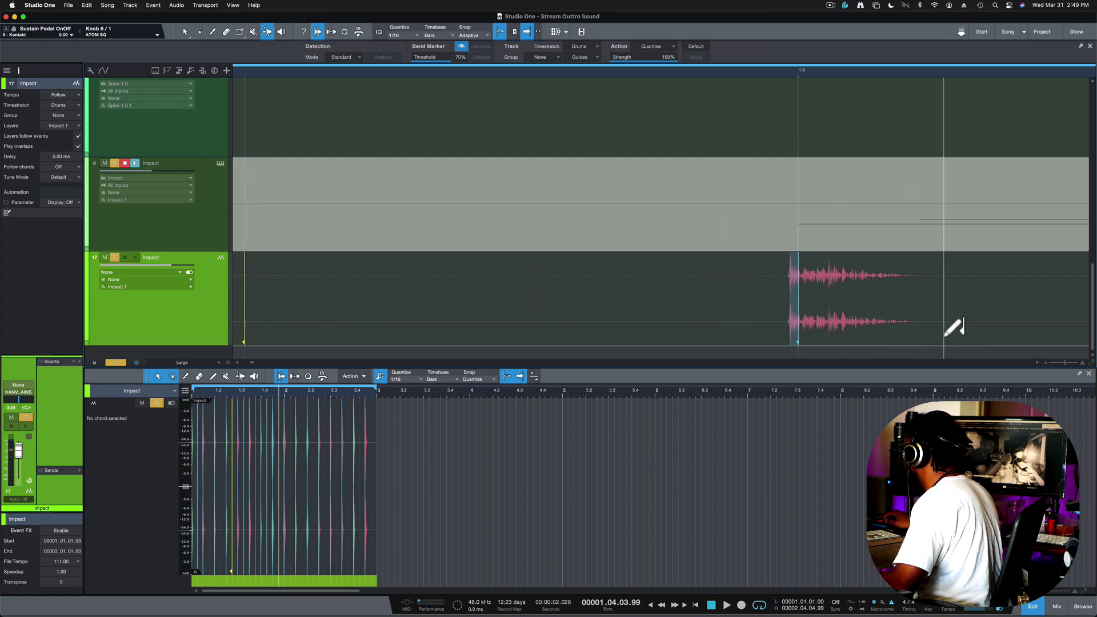
# Replace the misplaced bend marker on the beat 1.3 hat with one at its transient and align it with the beat.
pyautogui.hscroll(5, 953, 327)
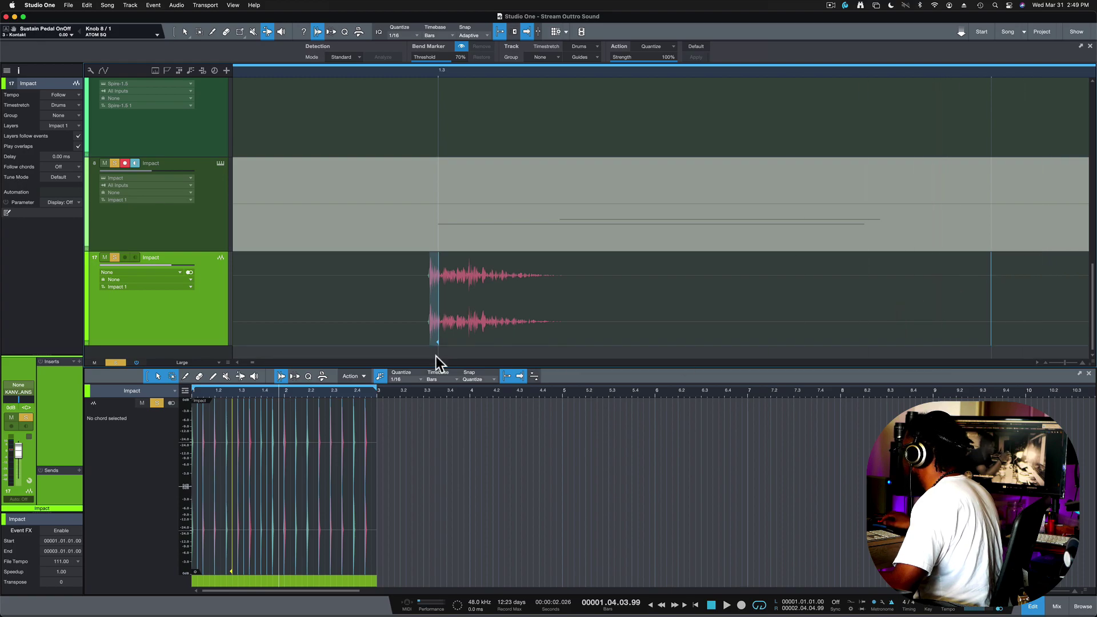
pyautogui.click(439, 299)
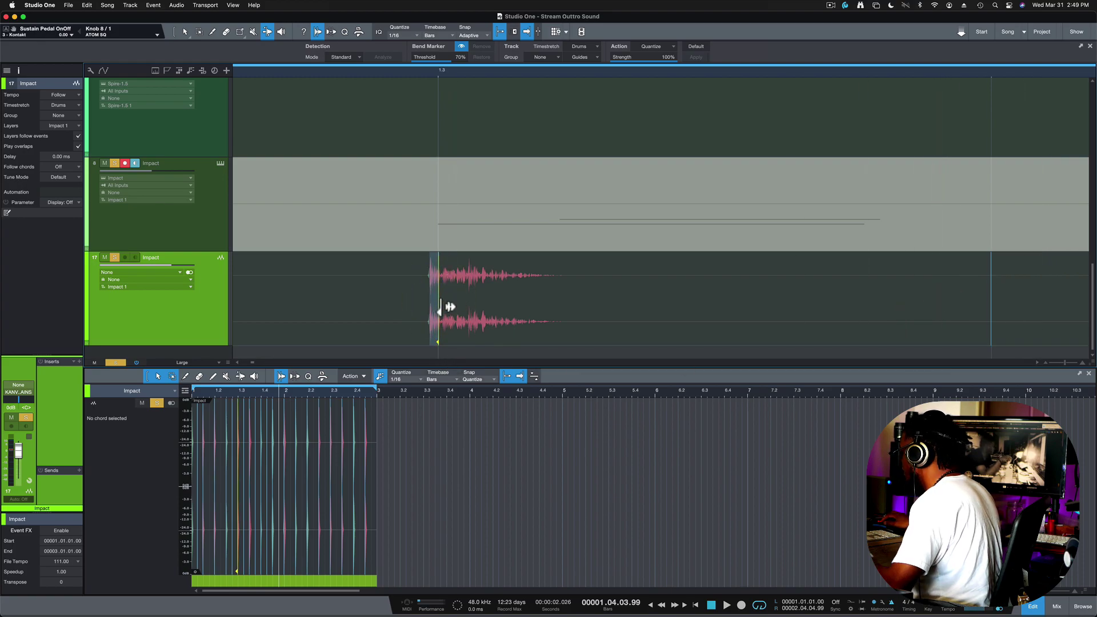
pyautogui.press('Delete')
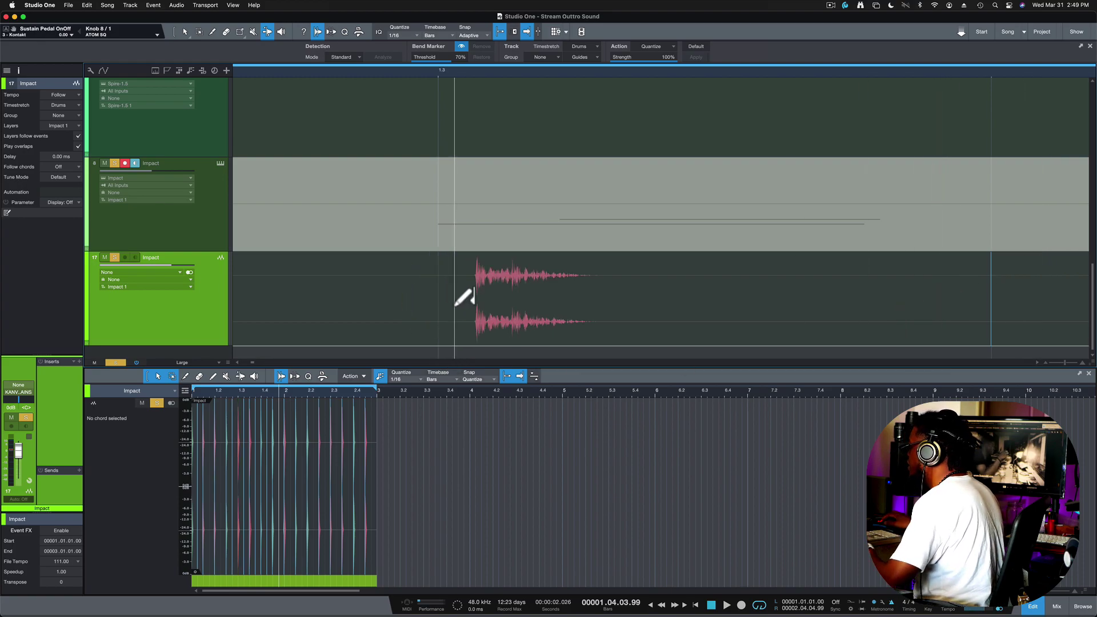
pyautogui.click(475, 280)
pyautogui.moveTo(485, 313); pyautogui.dragTo(455, 306)
pyautogui.press('w')
pyautogui.press('w')
pyautogui.press('w')
pyautogui.press('w')
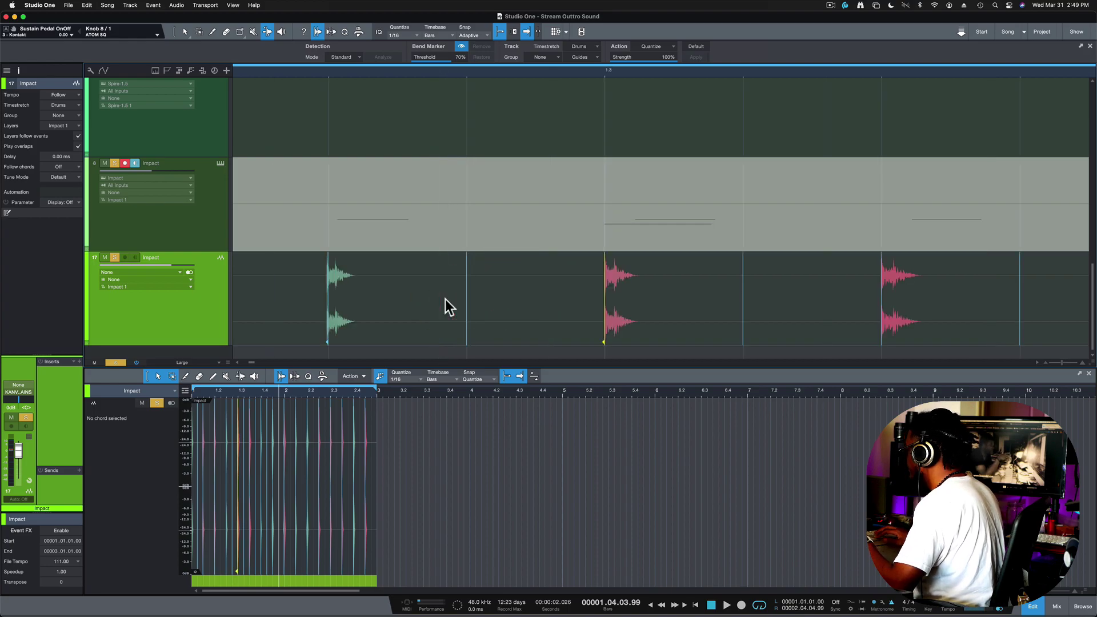
pyautogui.press('w')
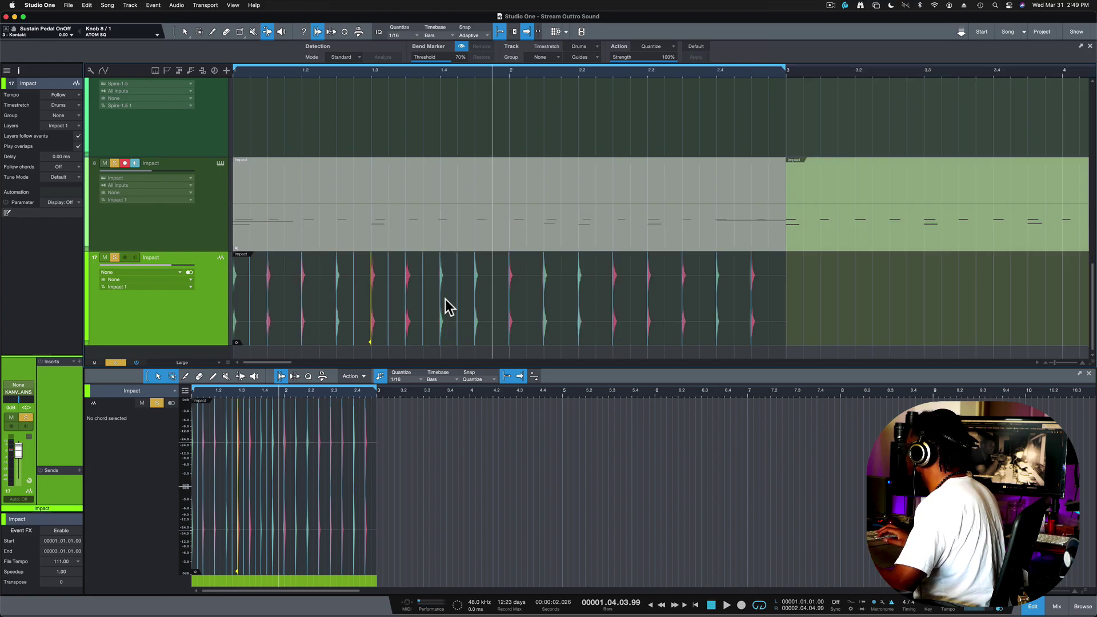
# Look at the transient detection modes available for the hi-hat audio.
pyautogui.press('e')
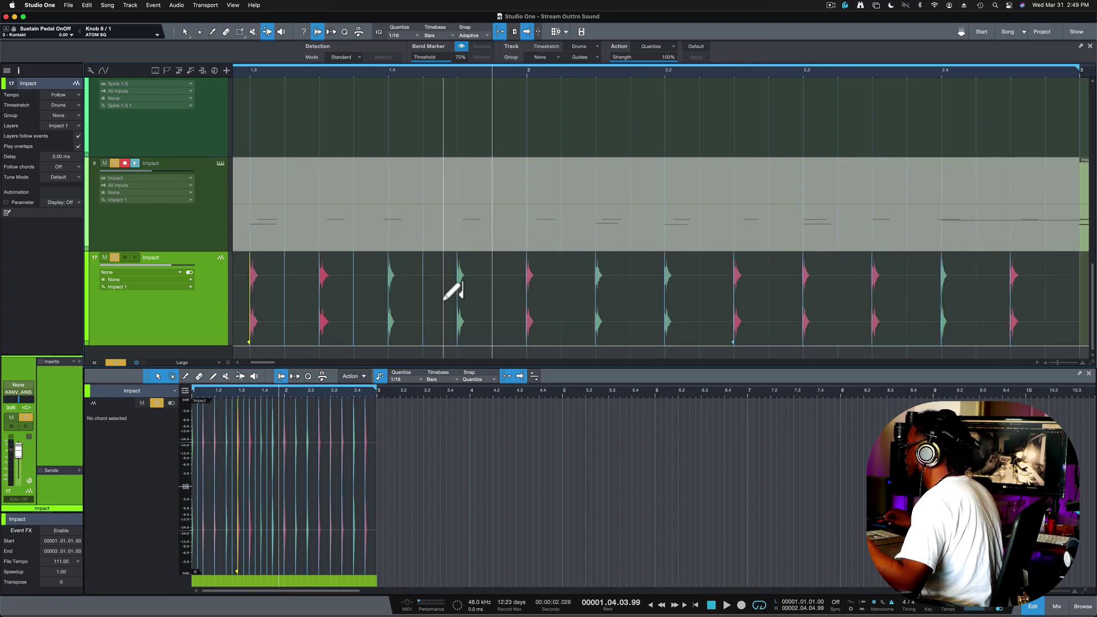
pyautogui.click(340, 57)
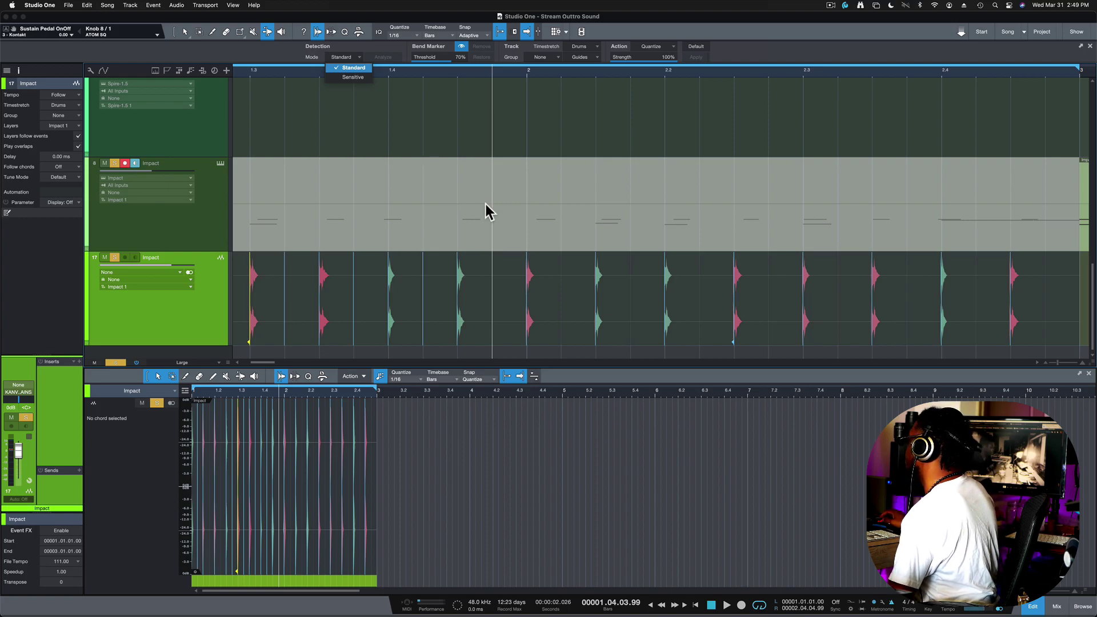
pyautogui.click(542, 332)
pyautogui.press('space')
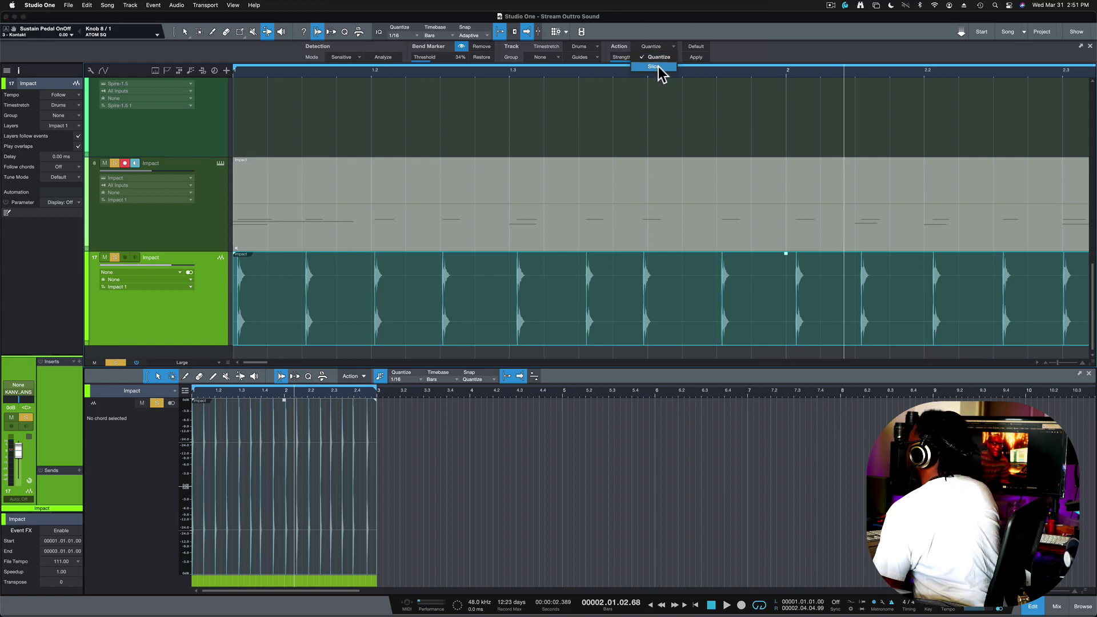
# Set the Audio Bend action to Slice and slice the hi-hat event with 10 ms Autofades and 100% Quantize.
pyautogui.click(658, 66)
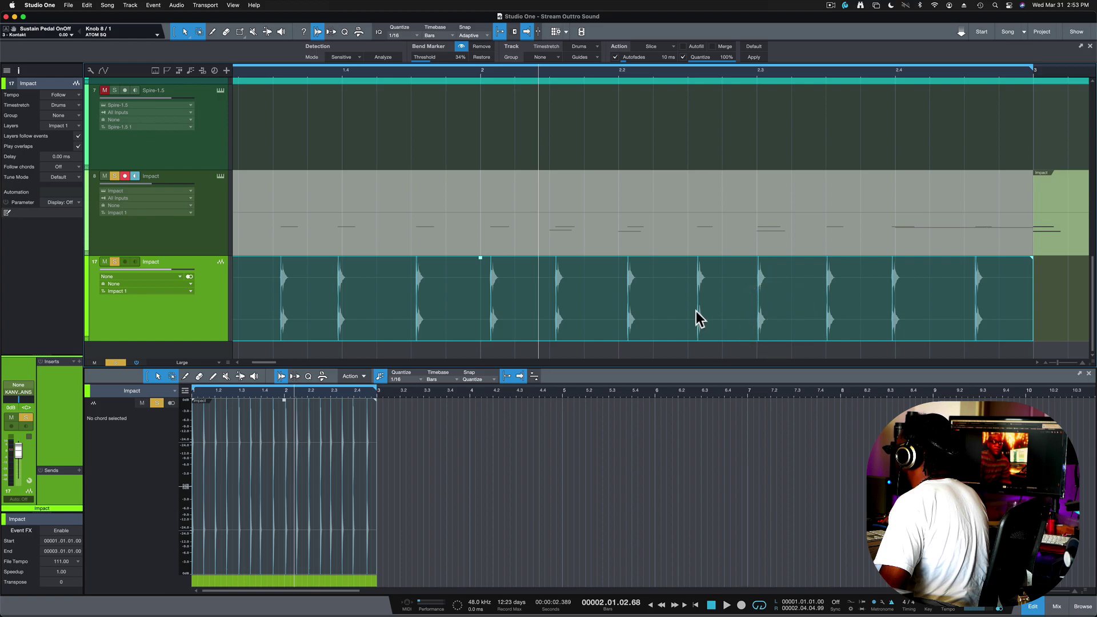
pyautogui.click(752, 57)
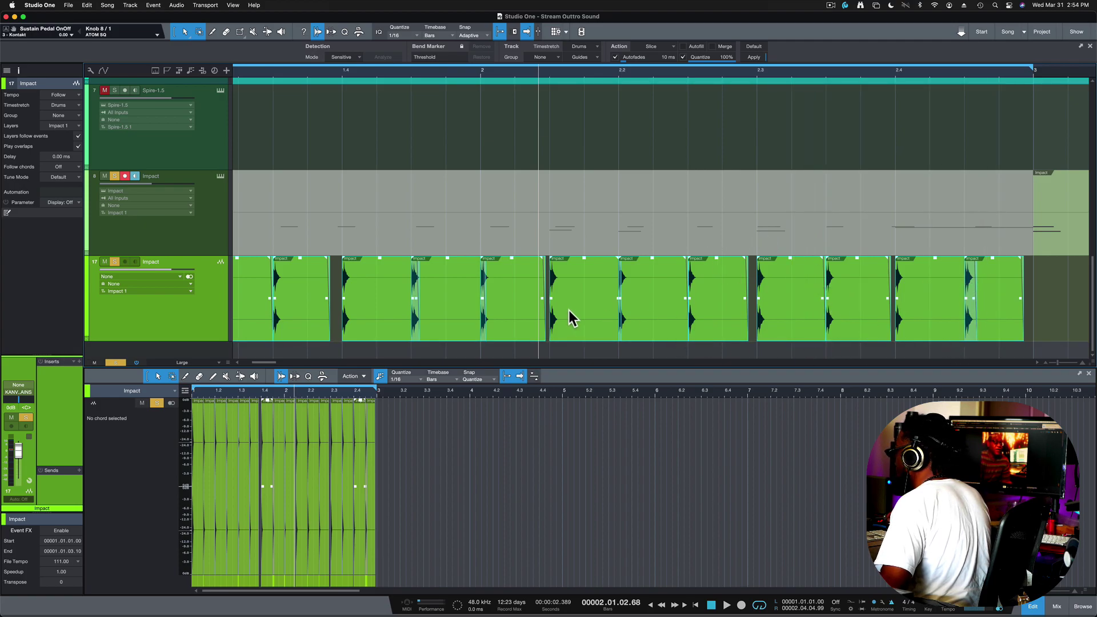
pyautogui.click(650, 317)
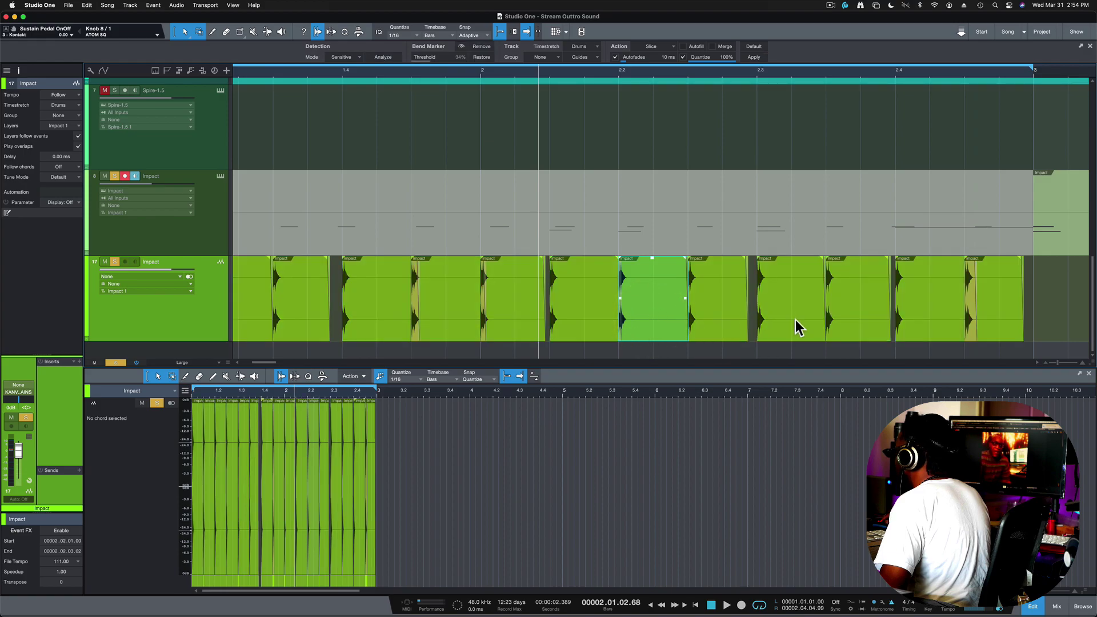
pyautogui.click(795, 320)
pyautogui.click(712, 326)
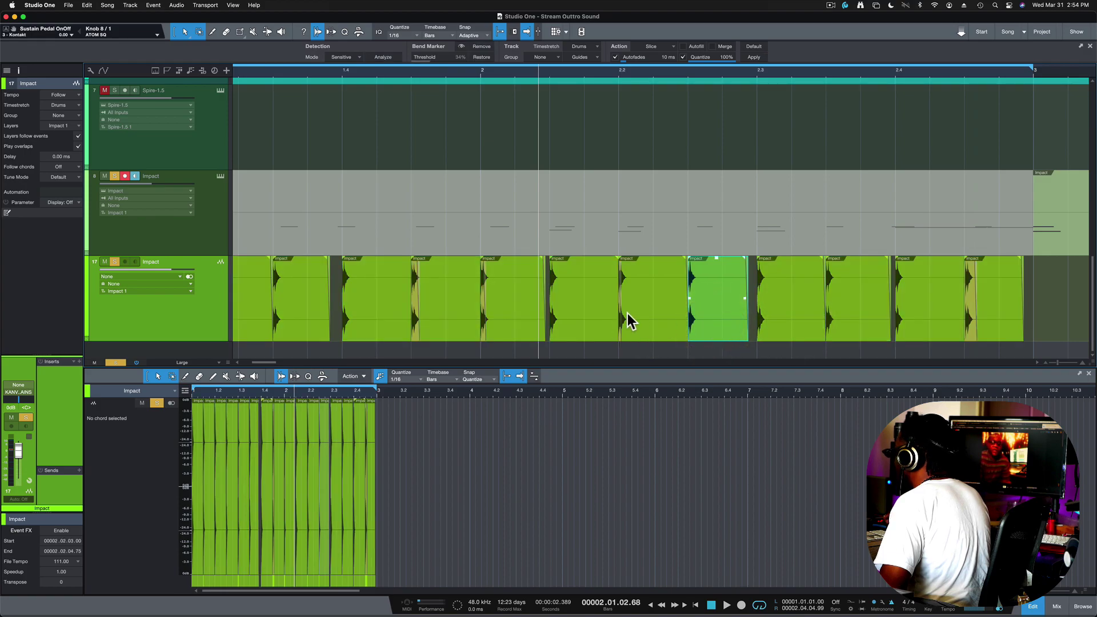
pyautogui.click(592, 317)
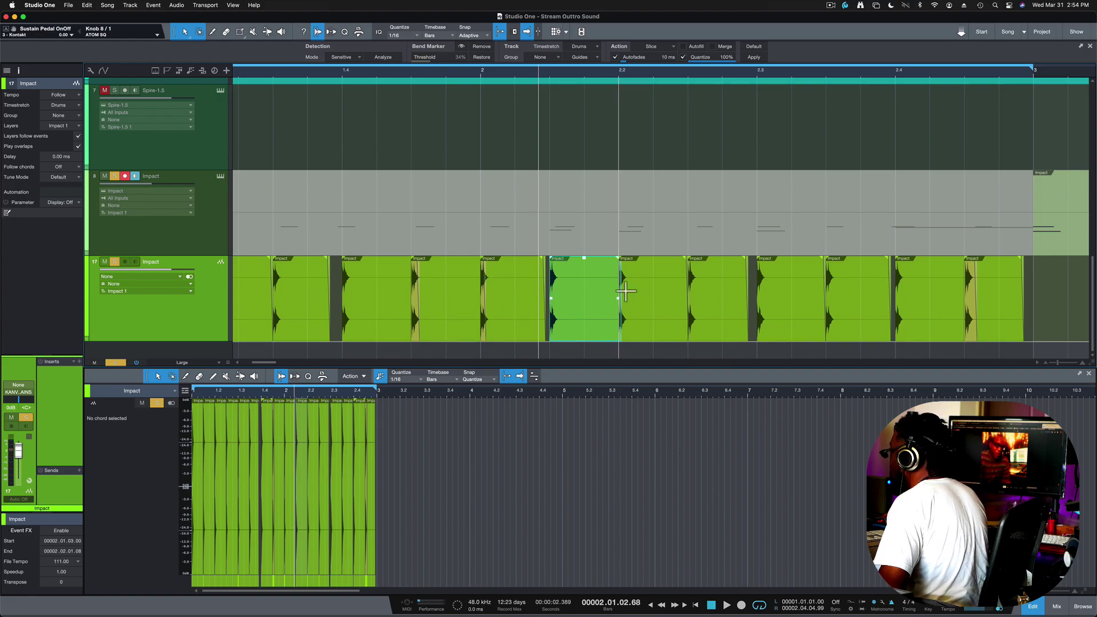
# Undo the slicing and slice the hi-hat event again with Merge enabled.
pyautogui.press('super+z')
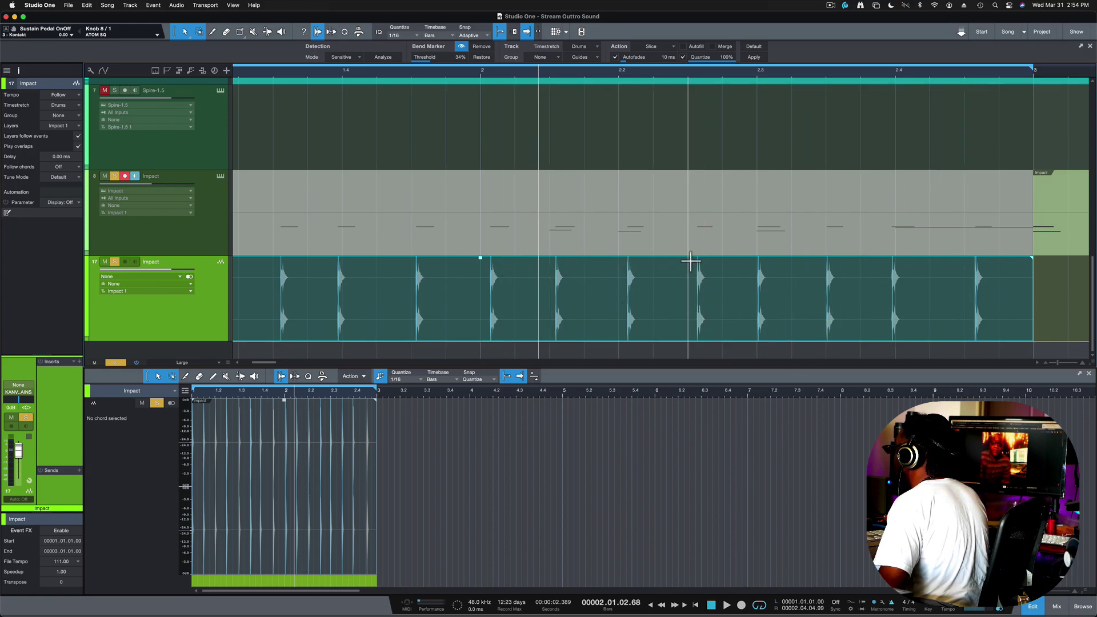
pyautogui.click(713, 46)
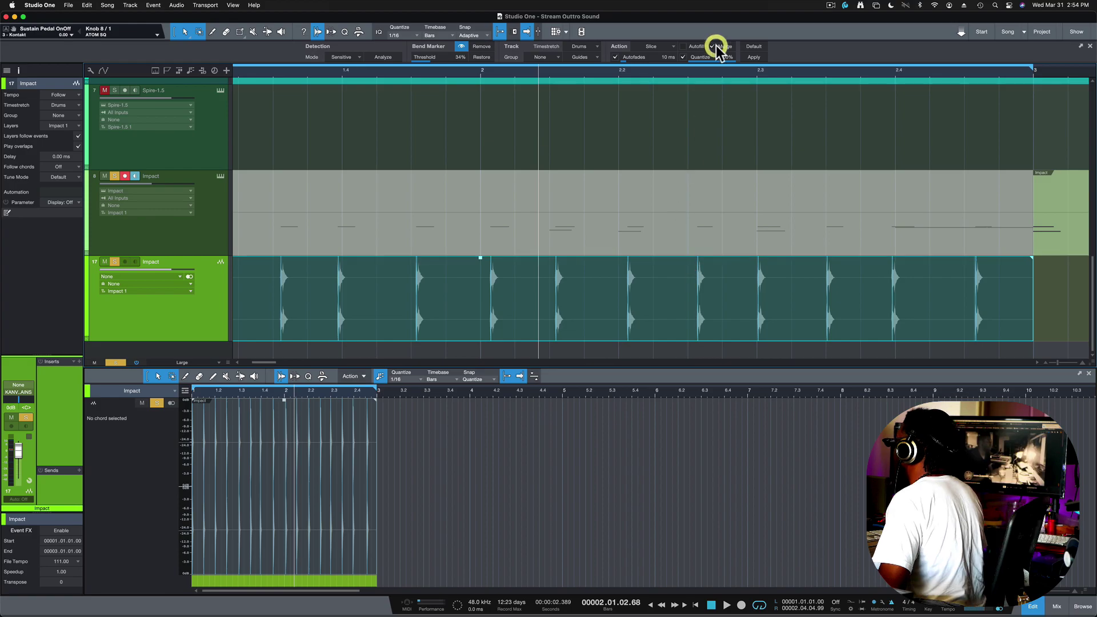
pyautogui.click(755, 59)
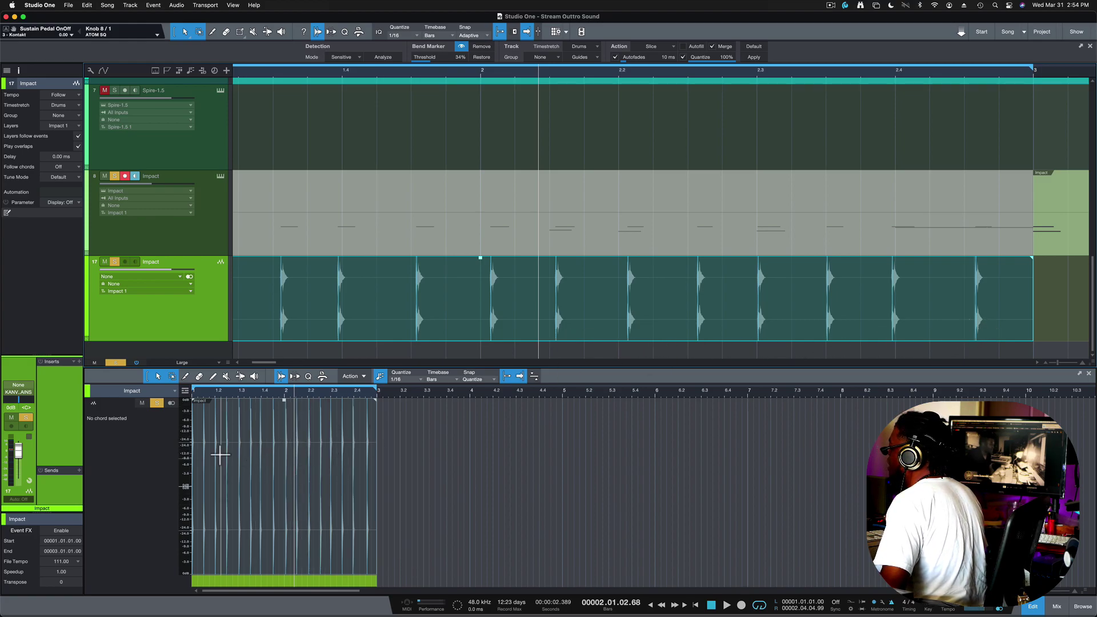
pyautogui.hotkey('shift', 'e')
pyautogui.click(324, 512)
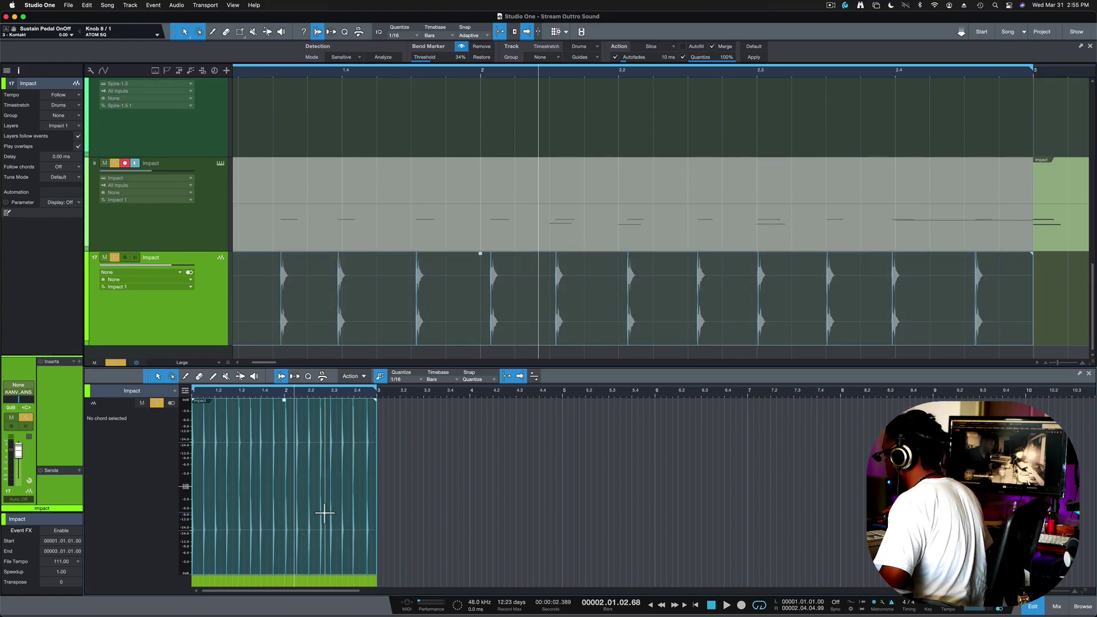
pyautogui.press('e')
pyautogui.press('e')
pyautogui.press('e')
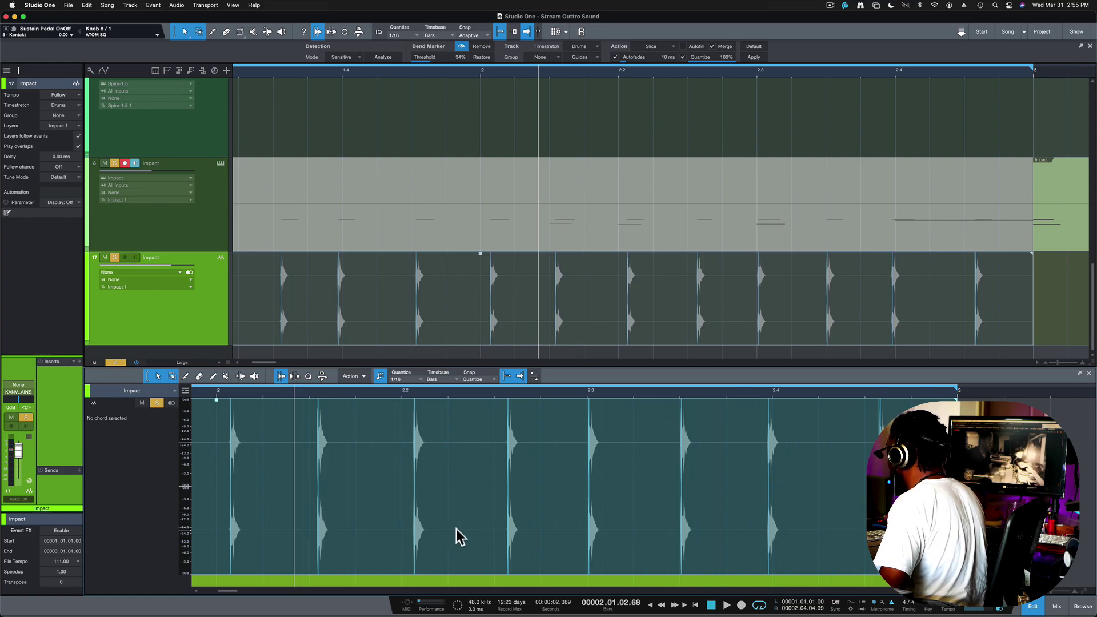
pyautogui.click(759, 58)
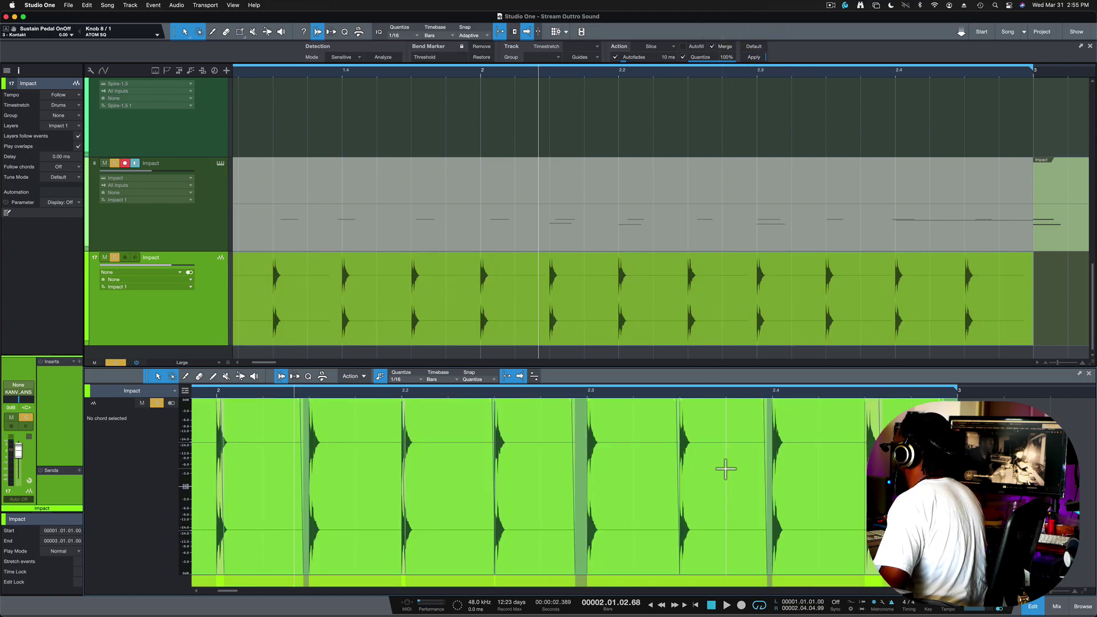
# Shorten the beat 2.4 slice inside the merged event so that it ends at about 2.4.2.44.
pyautogui.click(746, 310)
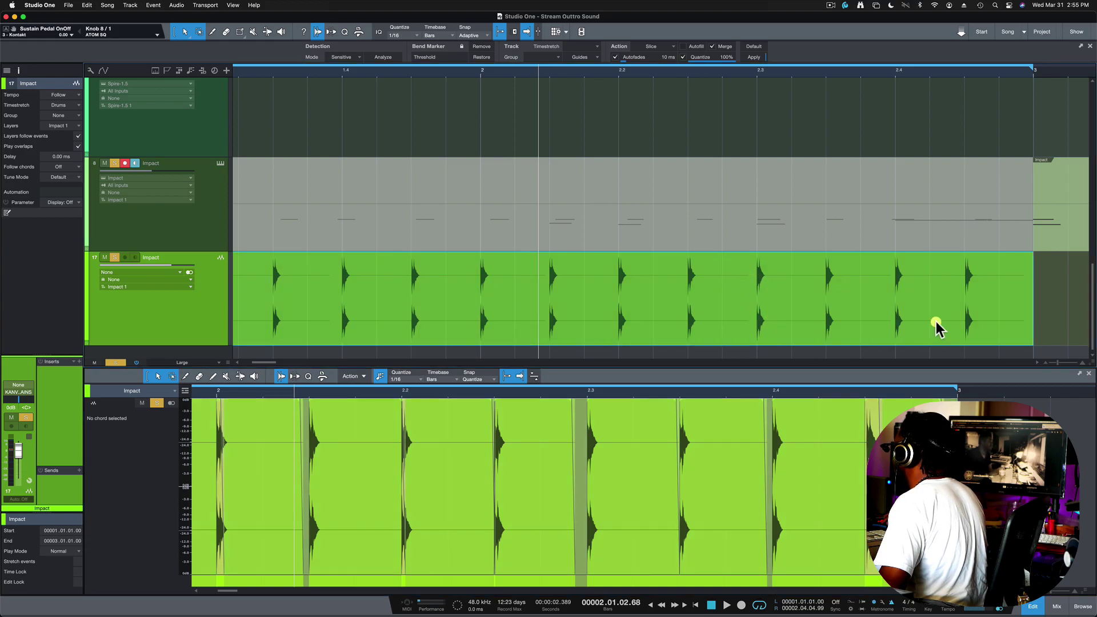
pyautogui.moveTo(618, 316); pyautogui.dragTo(533, 318)
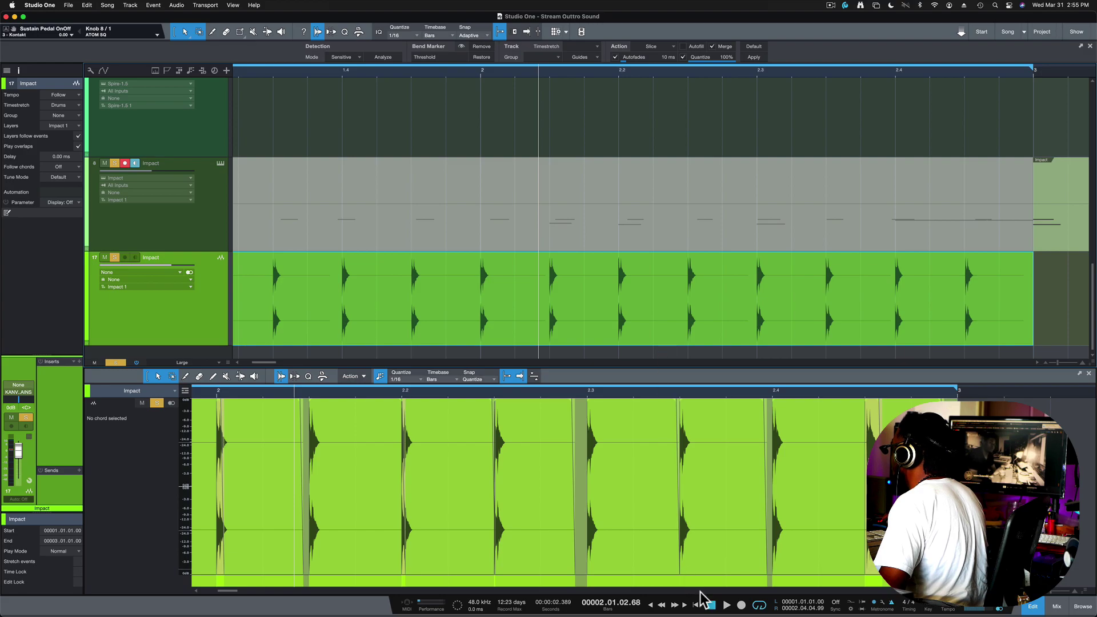
pyautogui.click(736, 560)
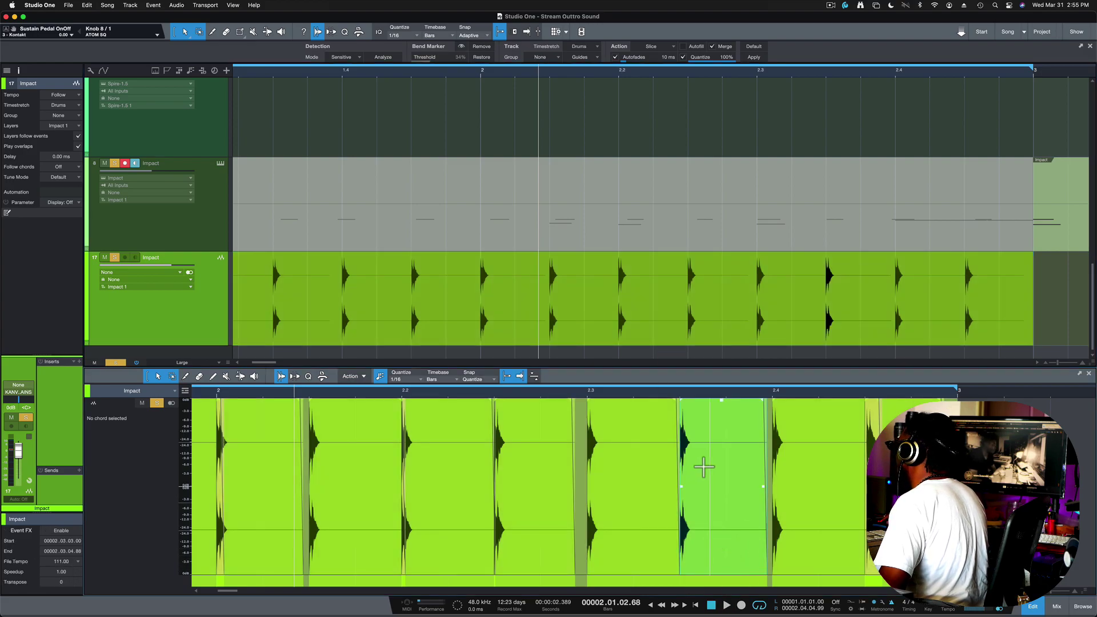
pyautogui.click(652, 547)
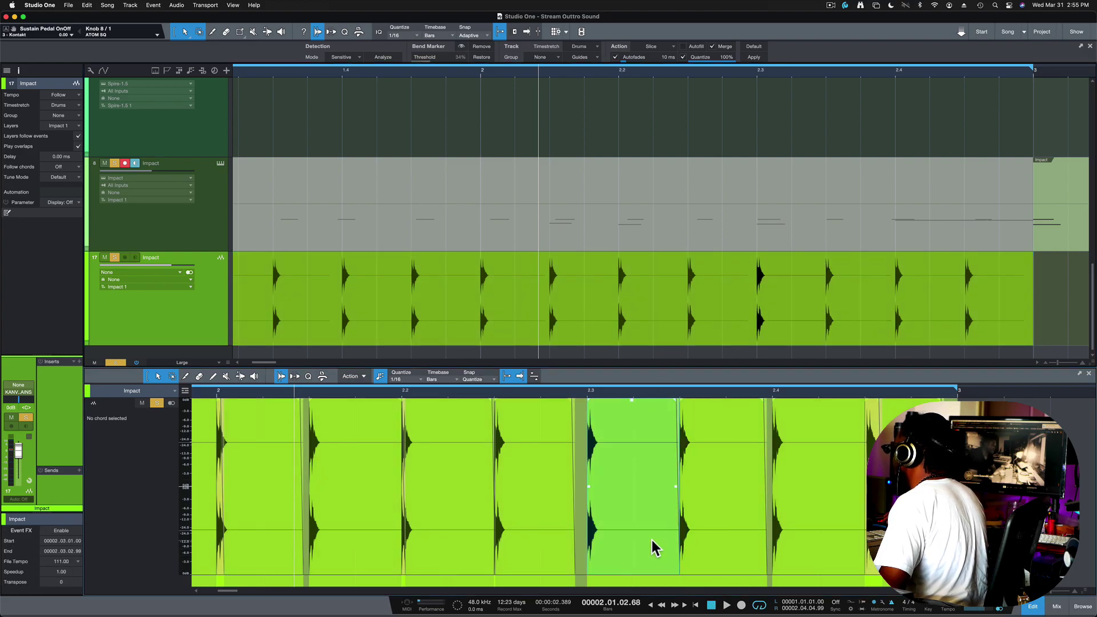
pyautogui.click(827, 551)
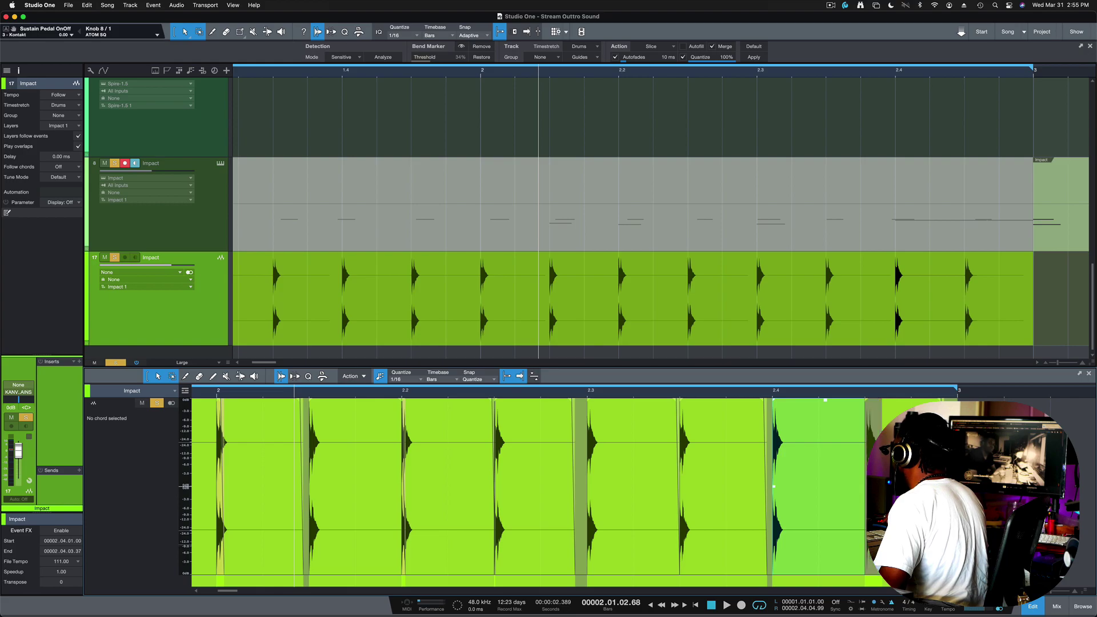
pyautogui.moveTo(864, 546); pyautogui.dragTo(837, 543)
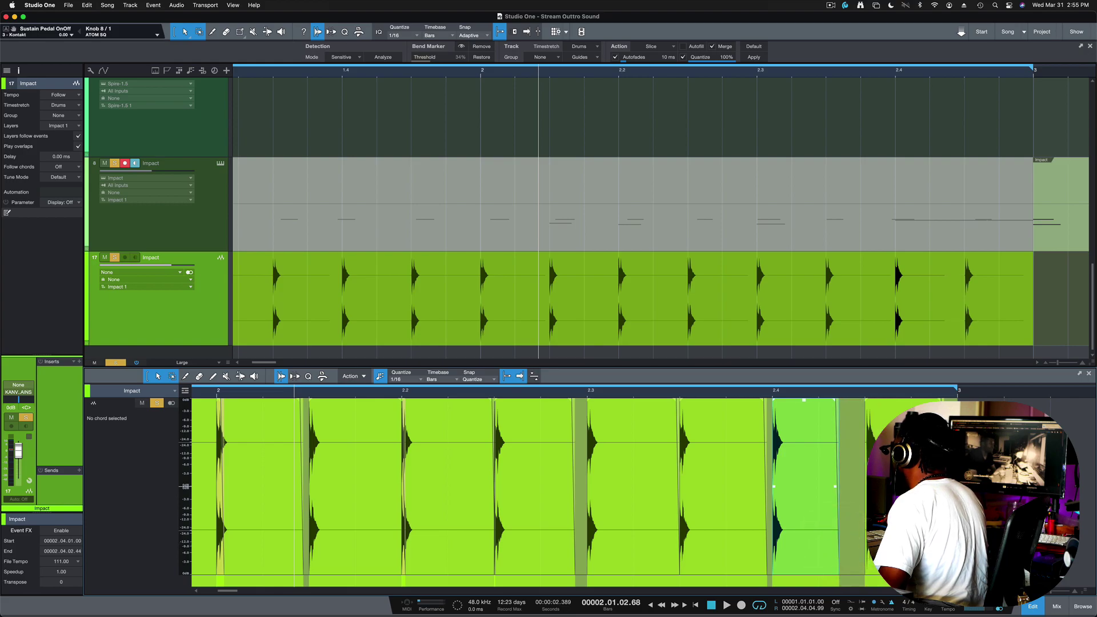
pyautogui.click(898, 543)
pyautogui.press('w')
pyautogui.press('w')
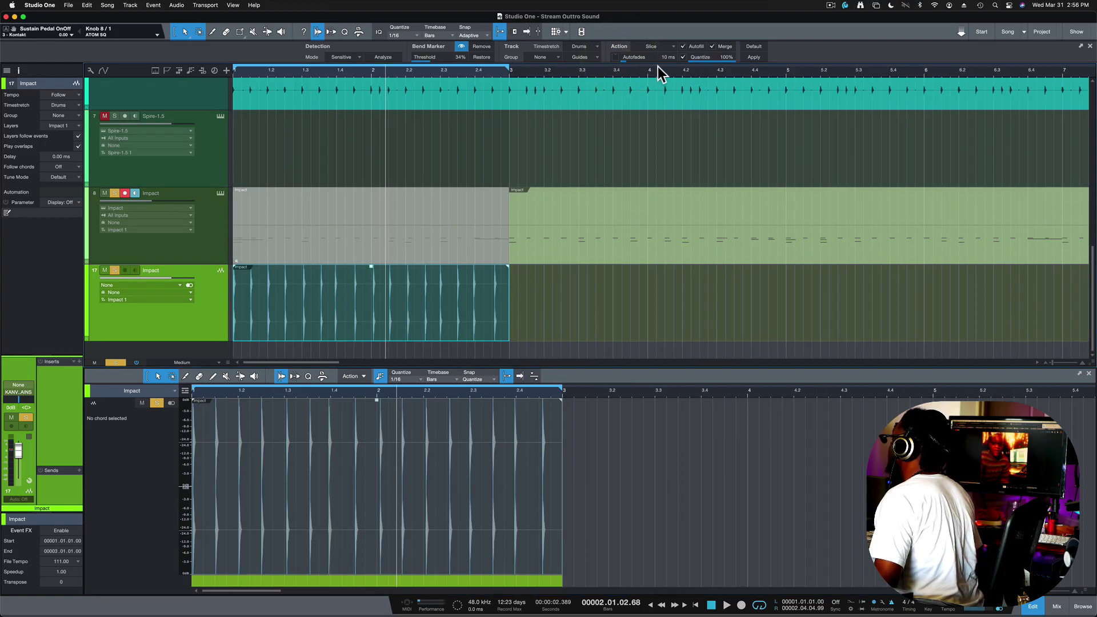
# Slice the hi-hat event with Autofill, Merge and 100% Quantize on, and shorten all slices inside it together.
pyautogui.click(753, 57)
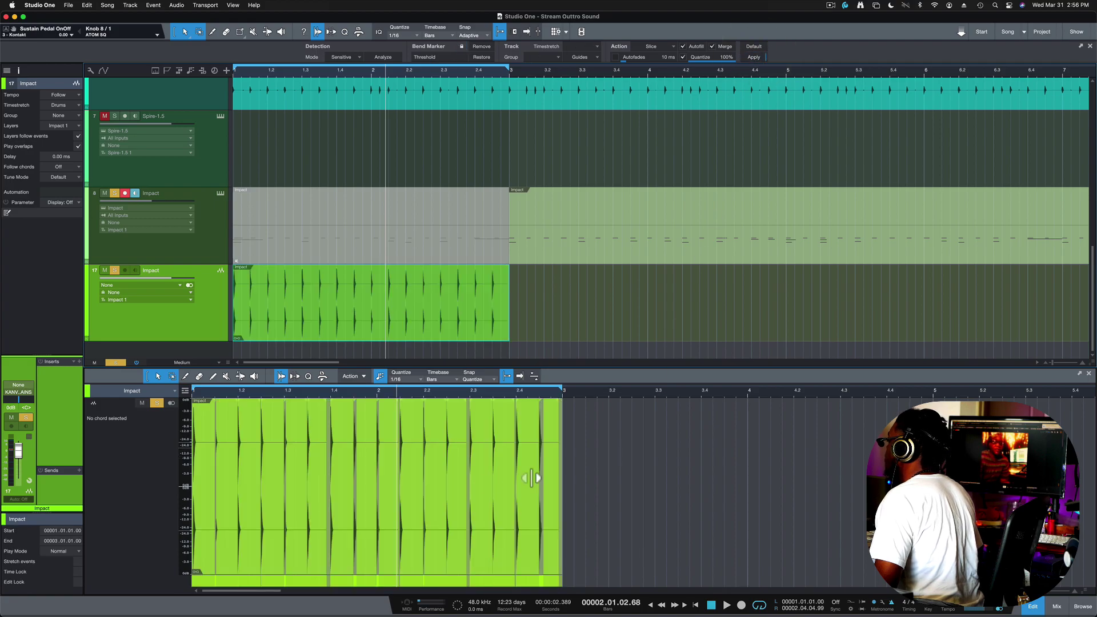
pyautogui.click(486, 483)
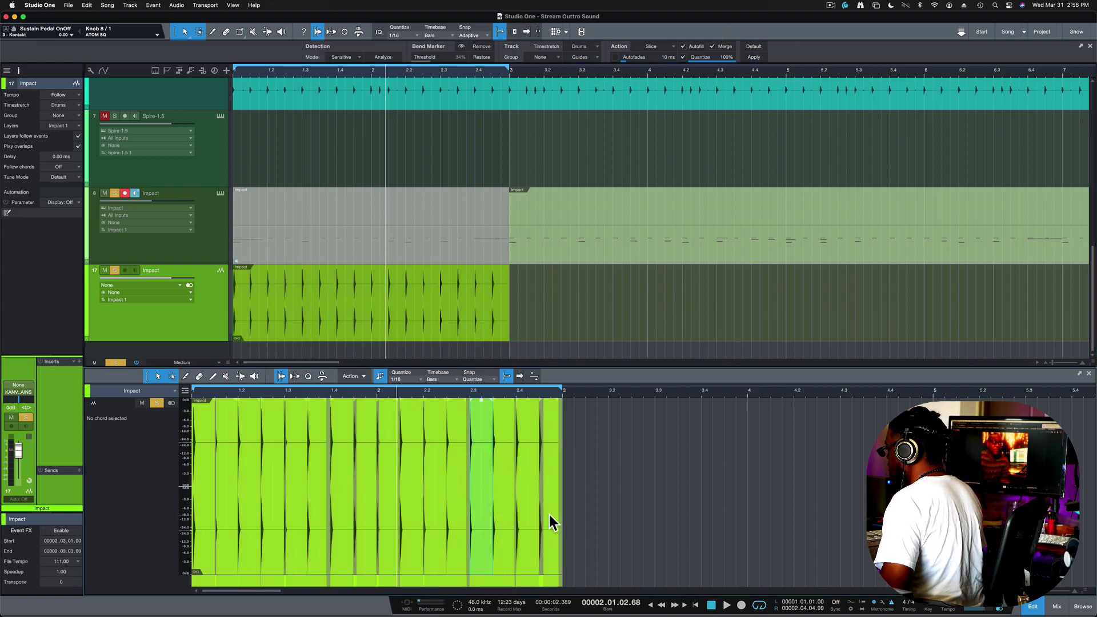
pyautogui.moveTo(597, 538); pyautogui.dragTo(210, 491)
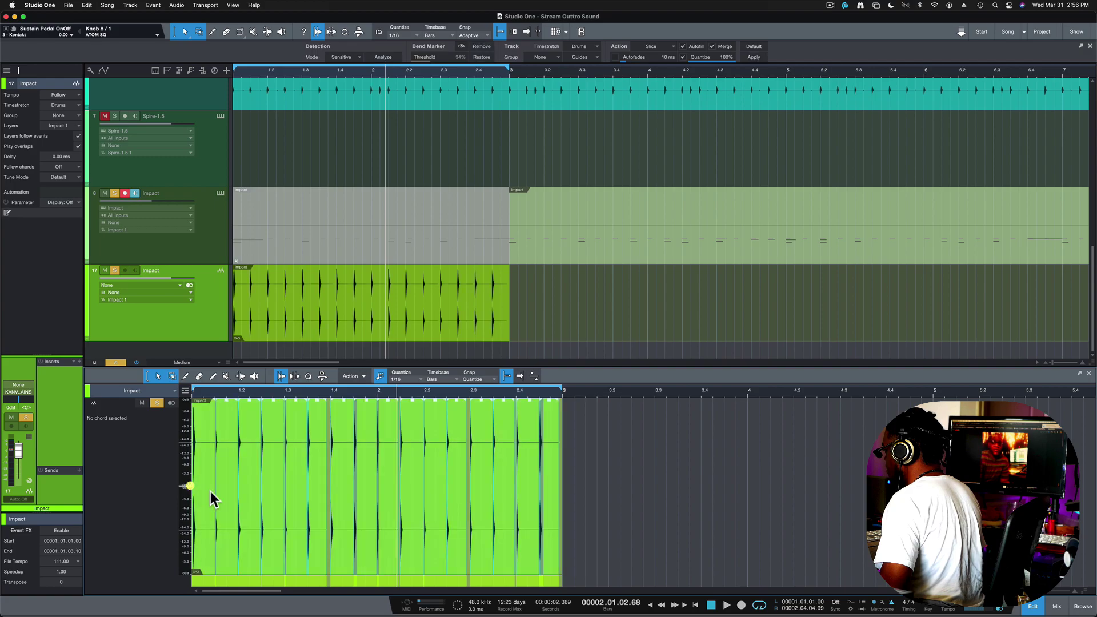
pyautogui.click(321, 498)
pyautogui.moveTo(322, 499); pyautogui.dragTo(318, 497)
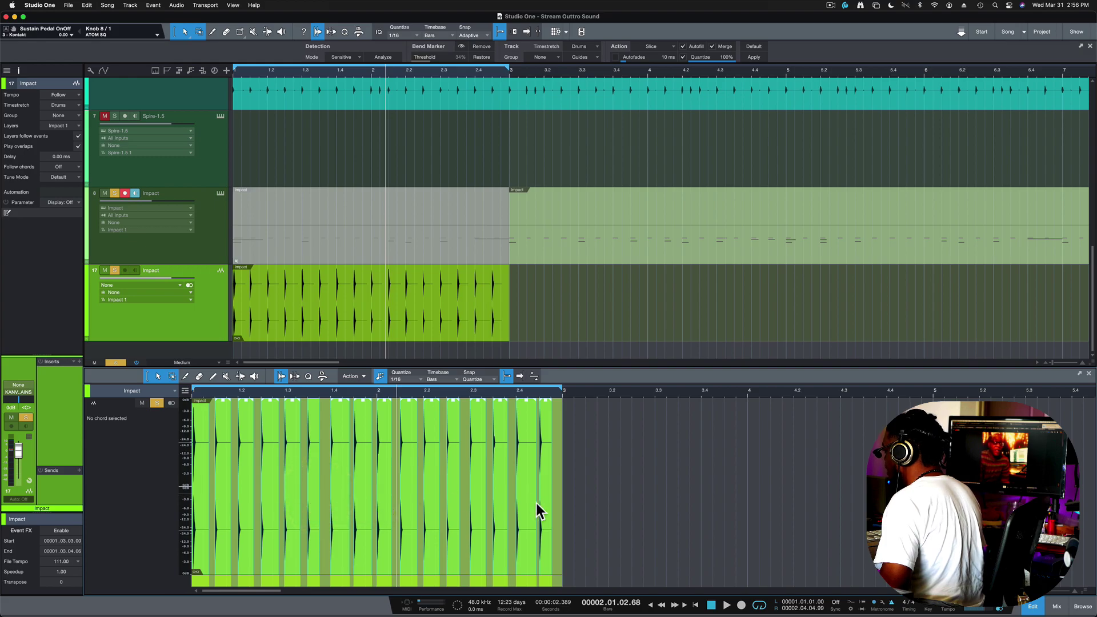
pyautogui.click(579, 510)
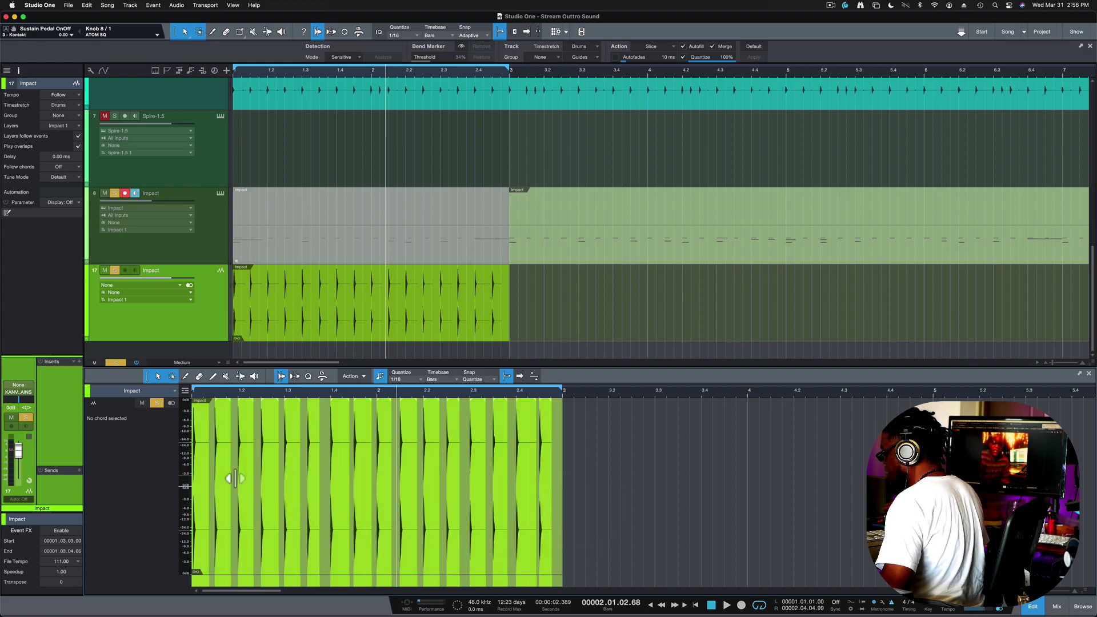
# Turn on autoscroll in the audio editor and play back the shortened slices.
pyautogui.press('e')
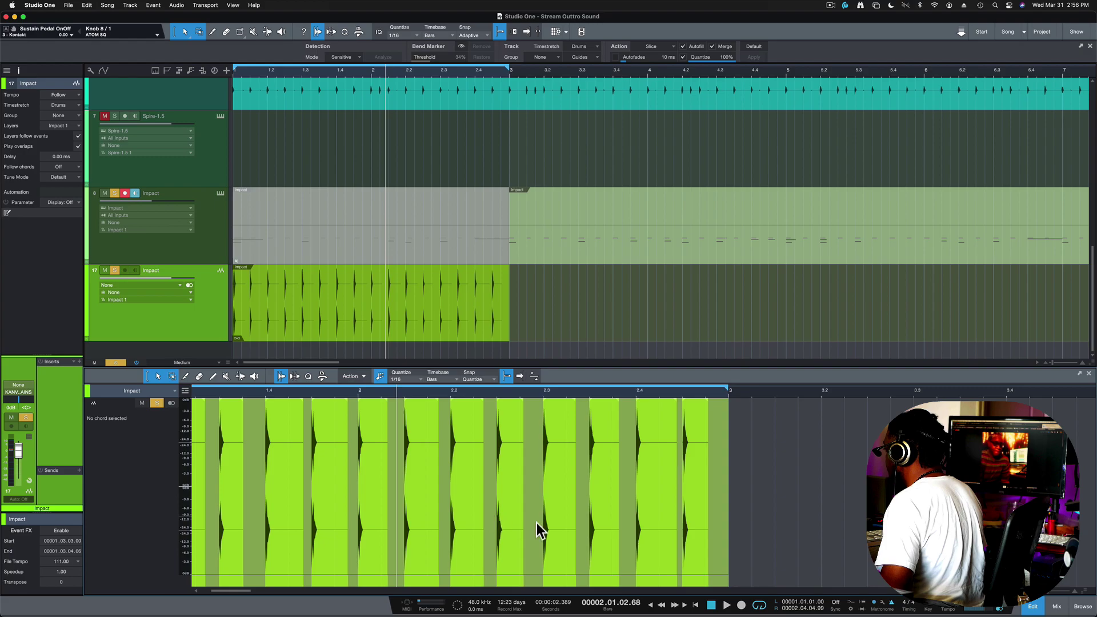
pyautogui.hscroll(-4, 568, 509)
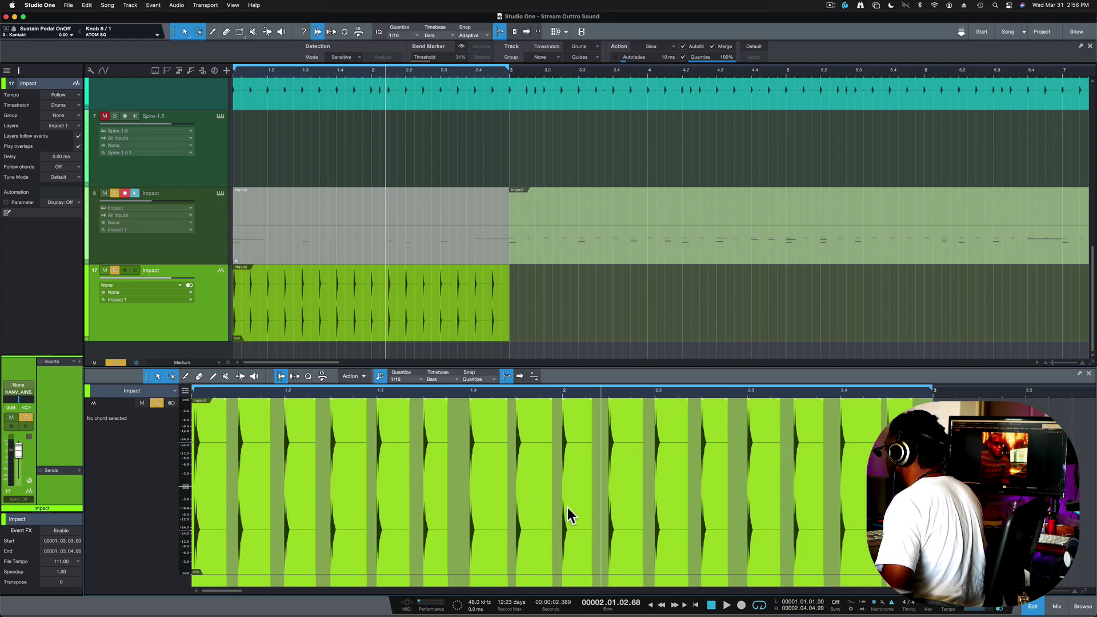
pyautogui.press('space')
pyautogui.click(517, 376)
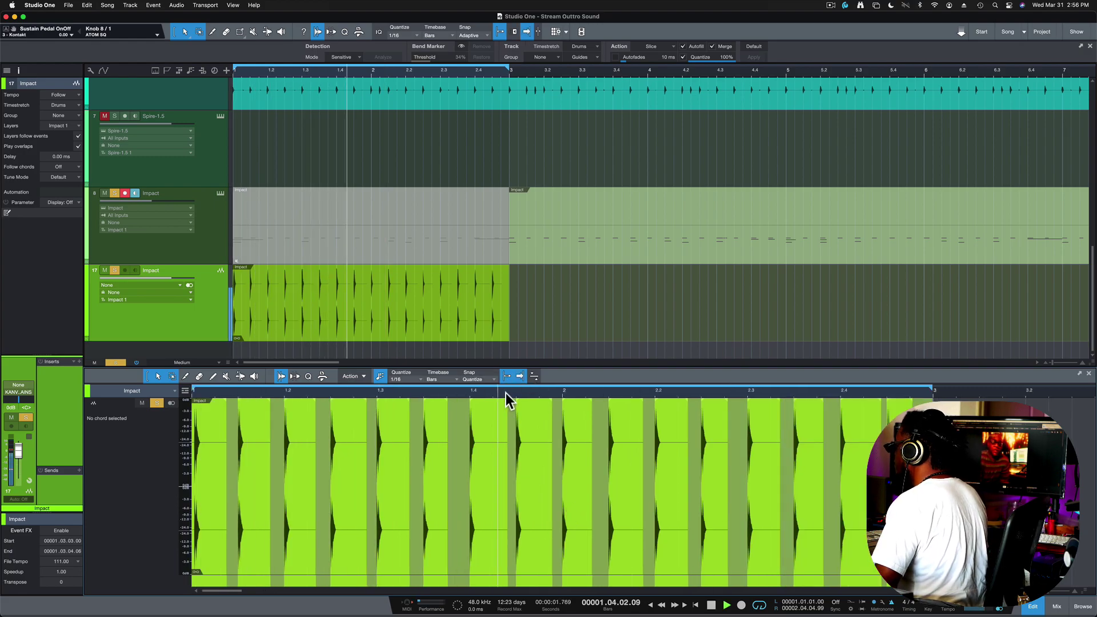
pyautogui.press('space')
# Undo the slice shortening and the merged slicing, and turn off the Merge option.
pyautogui.click(481, 331)
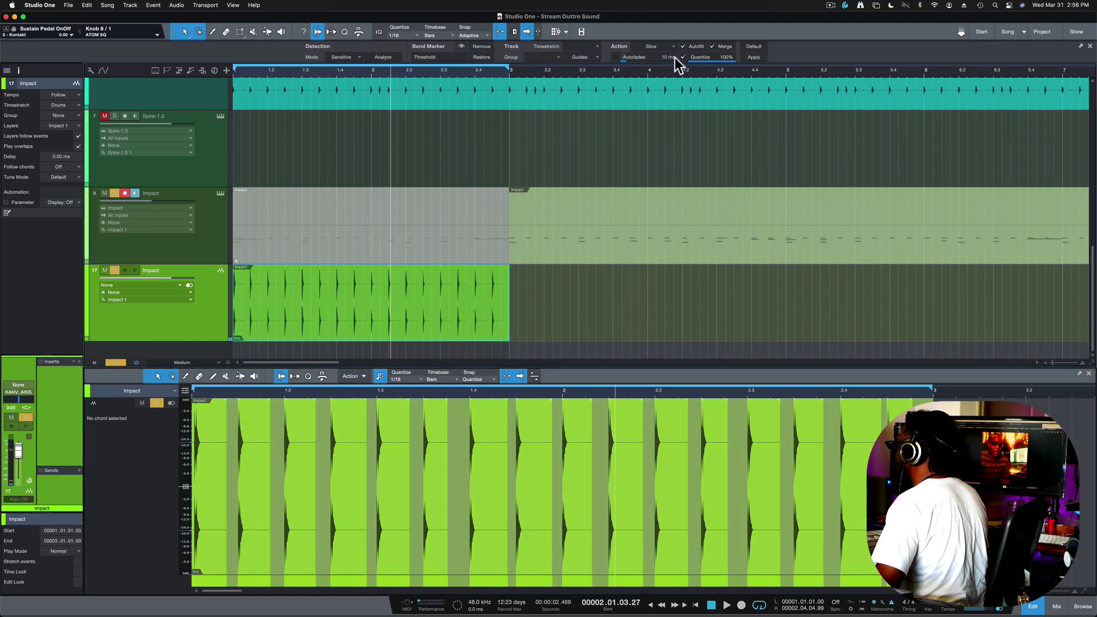
pyautogui.press('super+z')
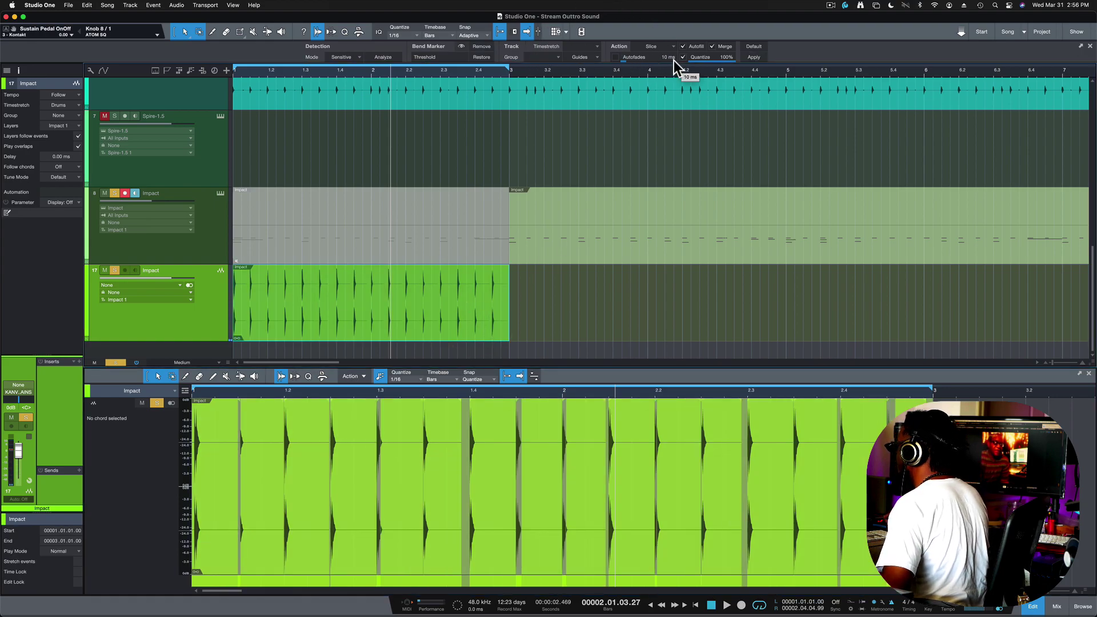
pyautogui.press('super+z')
pyautogui.click(714, 46)
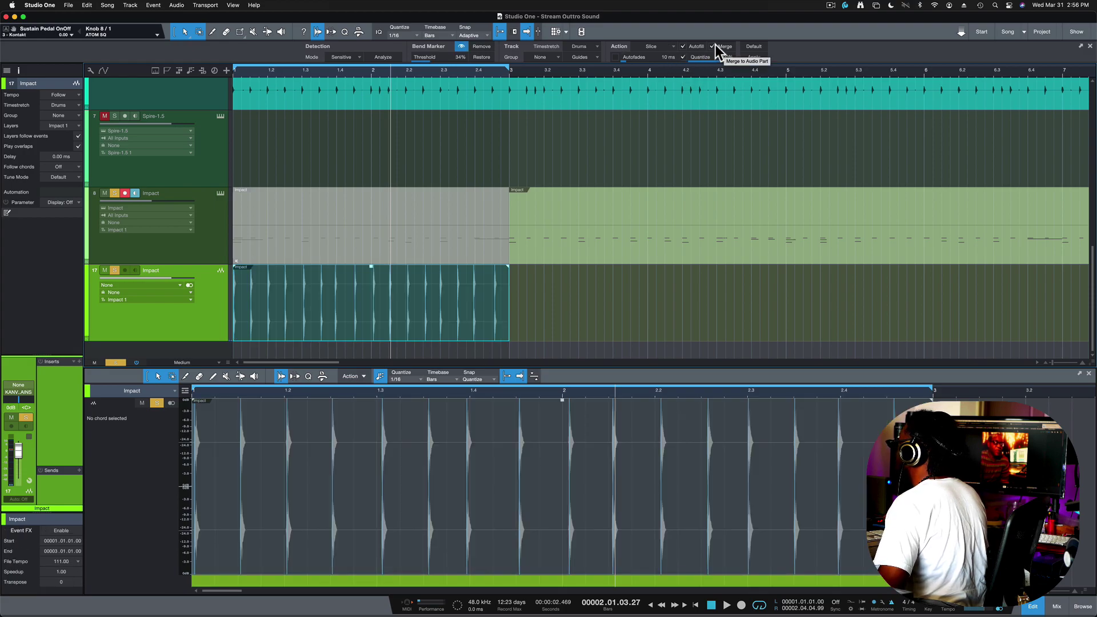
# Turn off Autofill and slice the hi-hat event into separate events with 100% Quantize.
pyautogui.click(488, 332)
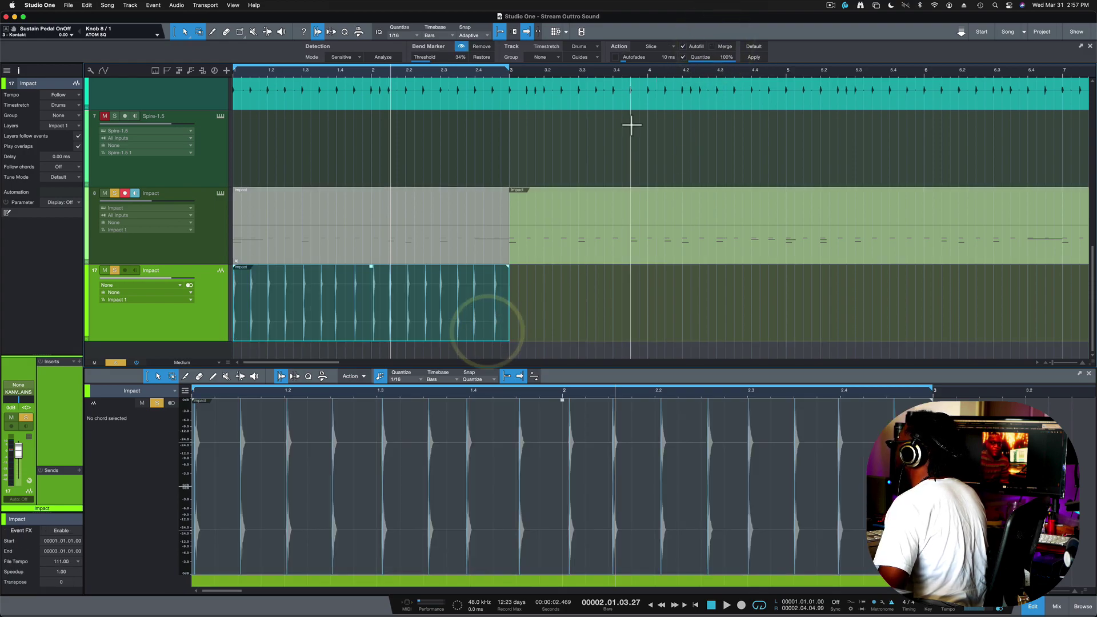
pyautogui.click(685, 46)
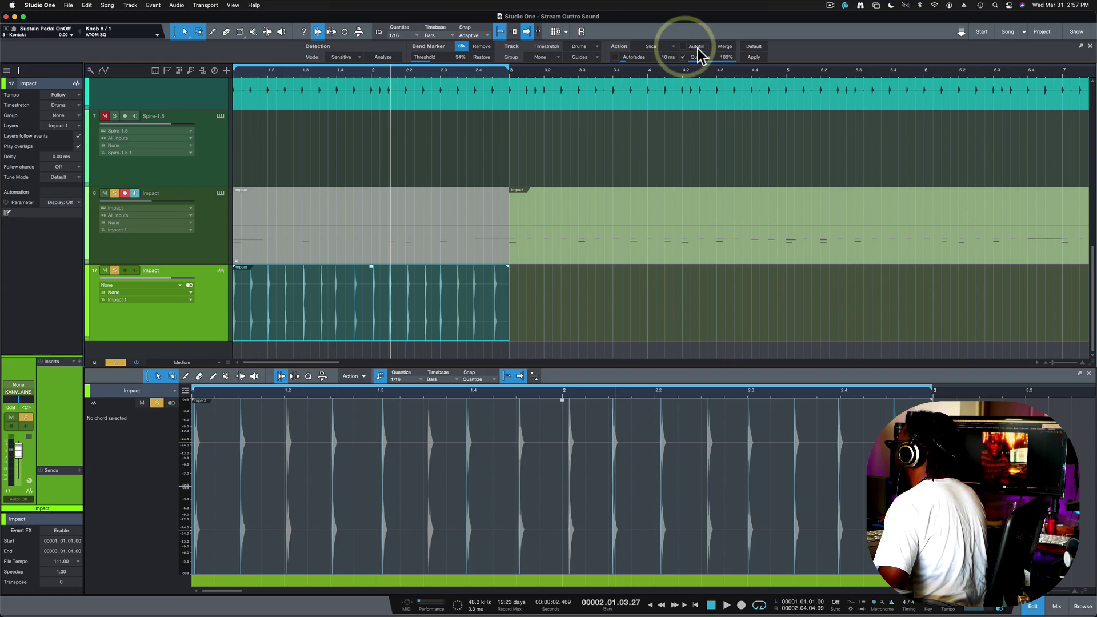
pyautogui.click(753, 57)
pyautogui.click(529, 335)
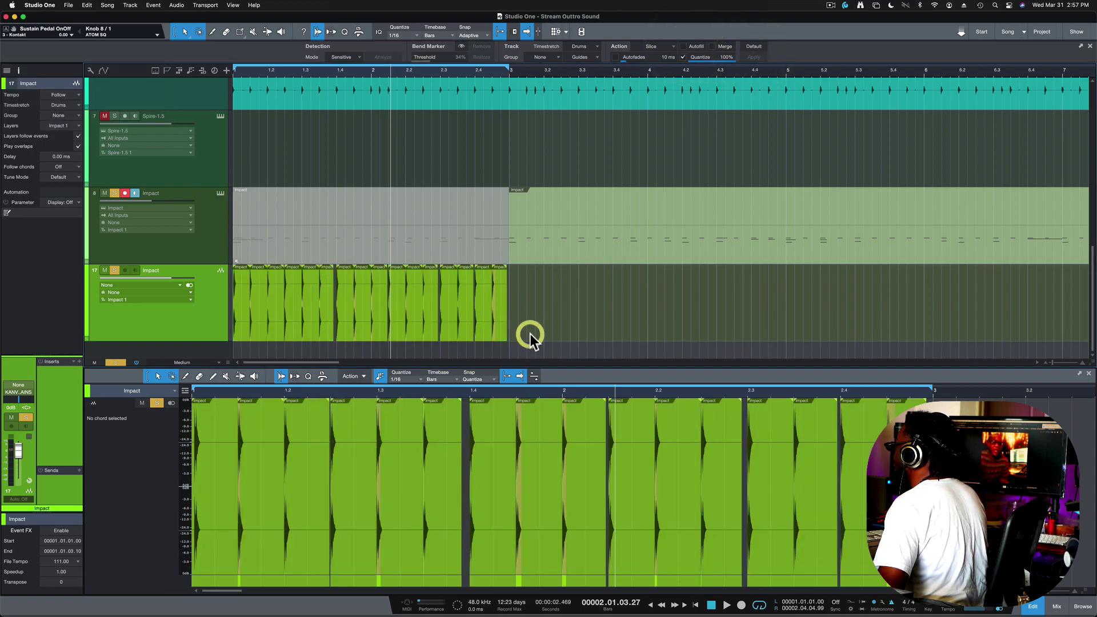
# Shorten all the separate hi-hat slices together from their ends, leaving a gap after each one.
pyautogui.press('e')
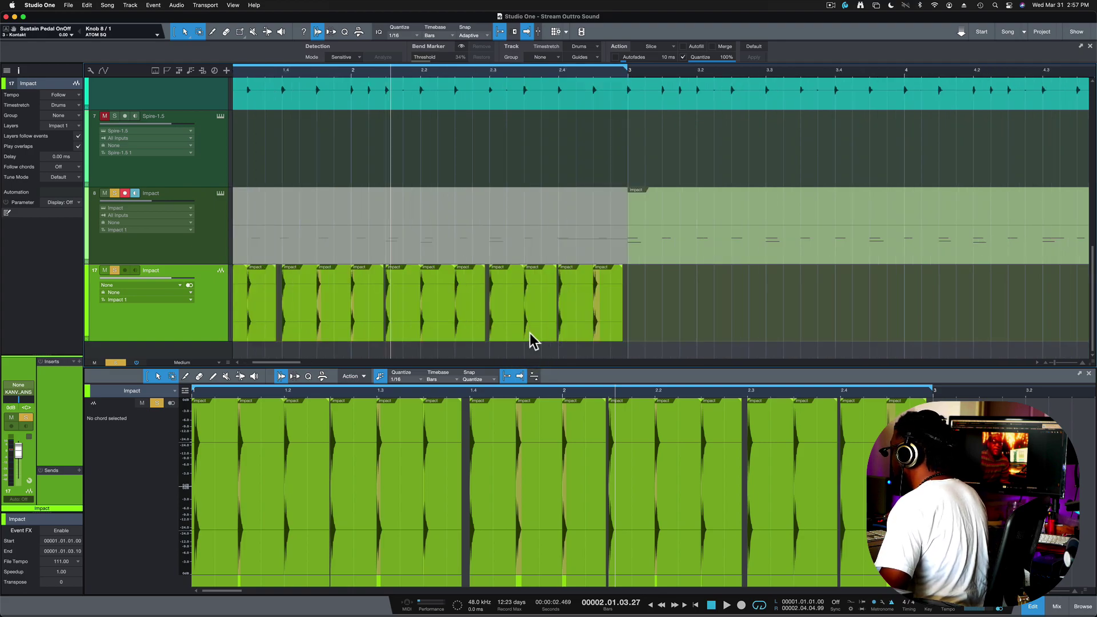
pyautogui.hscroll(-5, 506, 332)
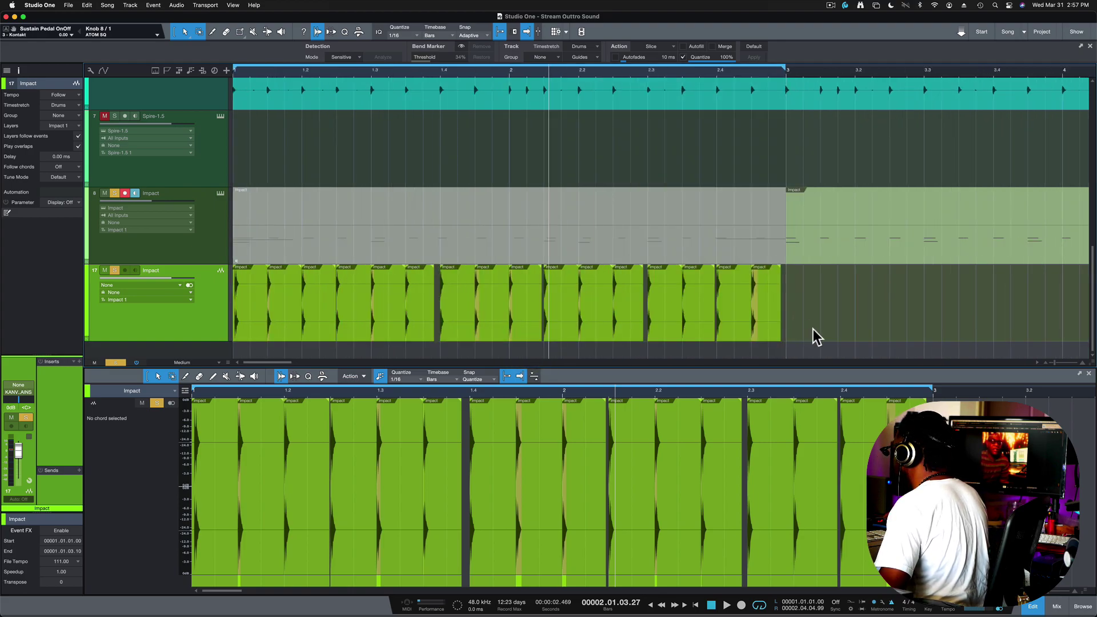
pyautogui.moveTo(821, 342)
pyautogui.mouseDown()
pyautogui.moveTo(712, 286)
pyautogui.moveTo(322, 267)
pyautogui.moveTo(228, 311)
pyautogui.moveTo(262, 315)
pyautogui.moveTo(252, 316)
pyautogui.mouseUp()
pyautogui.click(820, 303)
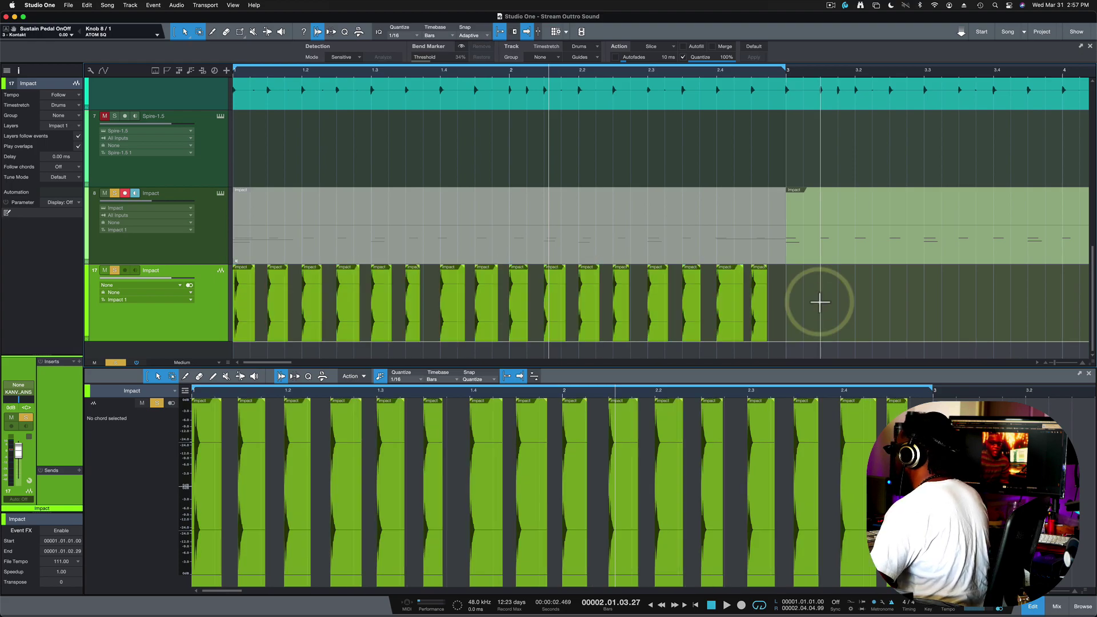
# Play back the shortened separate slices from the start of the song.
pyautogui.press(',')
pyautogui.press('space')
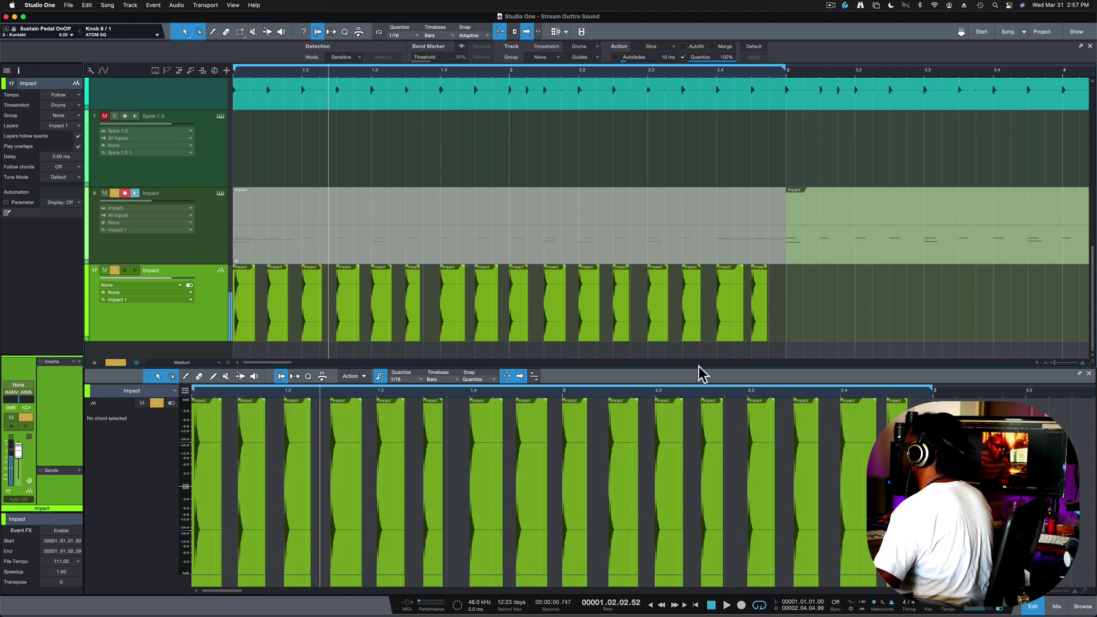
pyautogui.press('space')
# Slip the audio inside the hi-hat slice at 1.4 to align its transient with the slice's start.
pyautogui.click(440, 309)
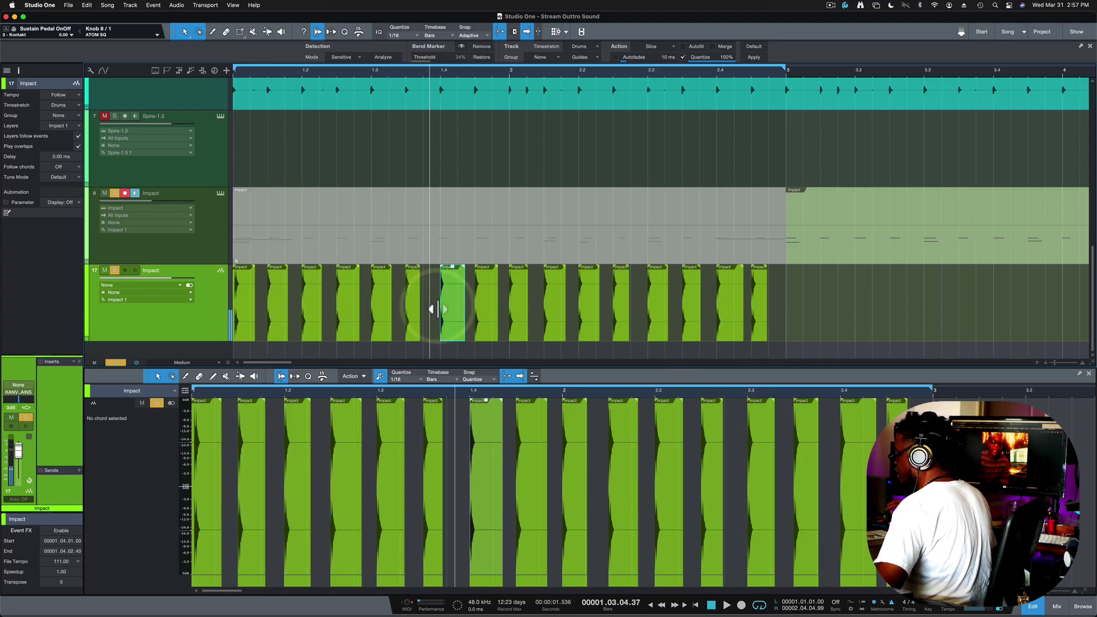
pyautogui.press('e')
pyautogui.press('e')
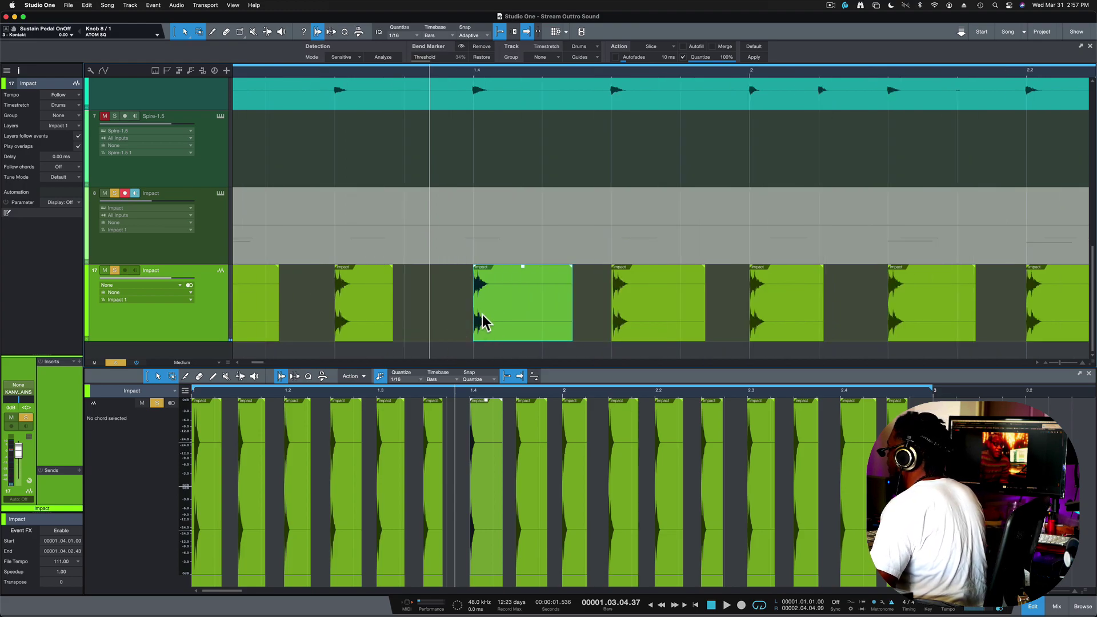
pyautogui.press('e')
pyautogui.press('e')
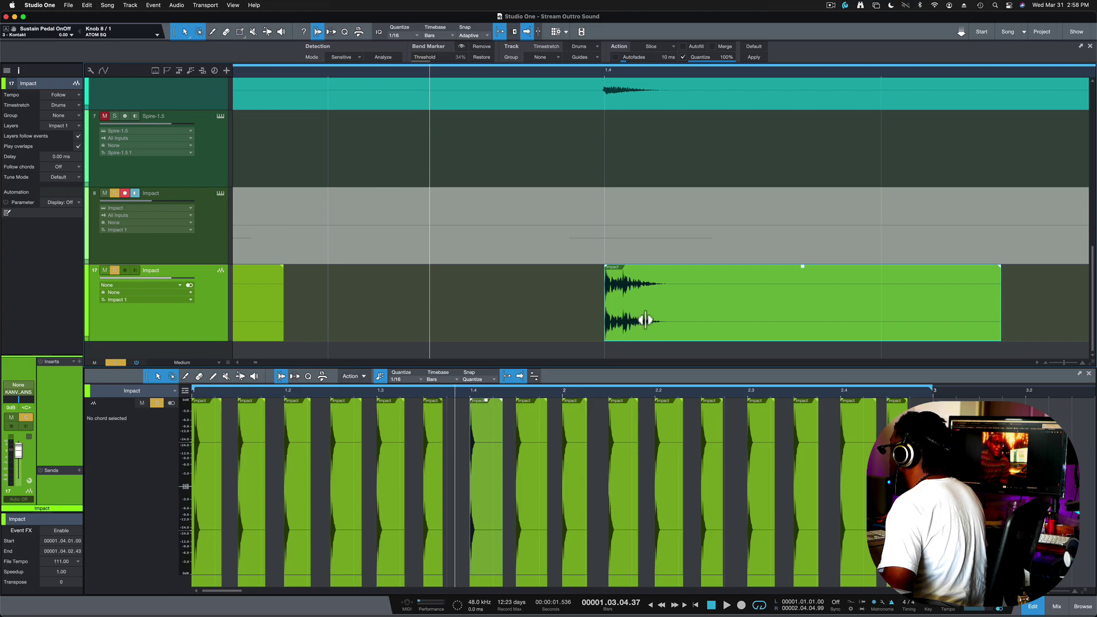
pyautogui.moveTo(637, 318)
pyautogui.mouseDown()
pyautogui.moveTo(667, 318)
pyautogui.moveTo(646, 317)
pyautogui.mouseUp()
# Slip the audio inside the first hi-hat slice earlier so its transient sits at the slice's start.
pyautogui.hscroll(-10, 550, 299)
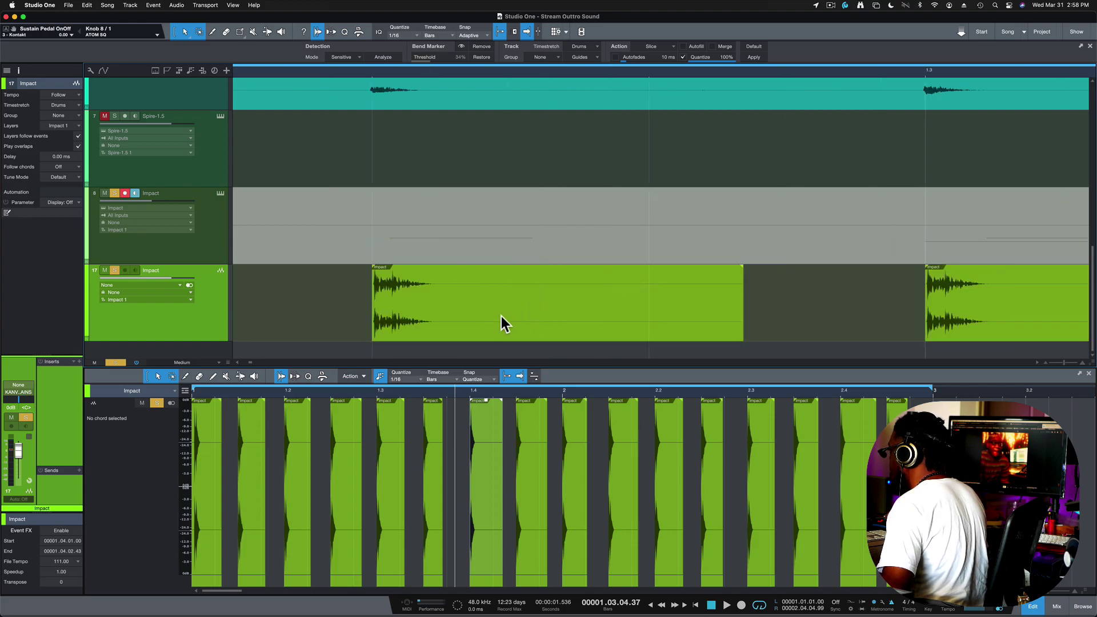
pyautogui.click(449, 317)
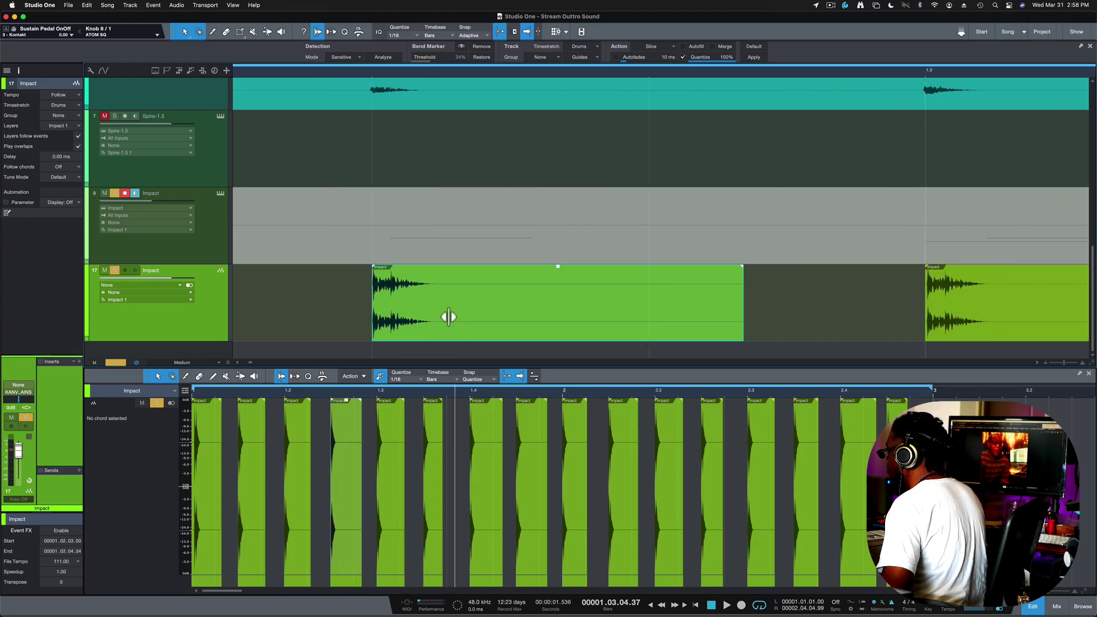
pyautogui.hscroll(-5, 530, 312)
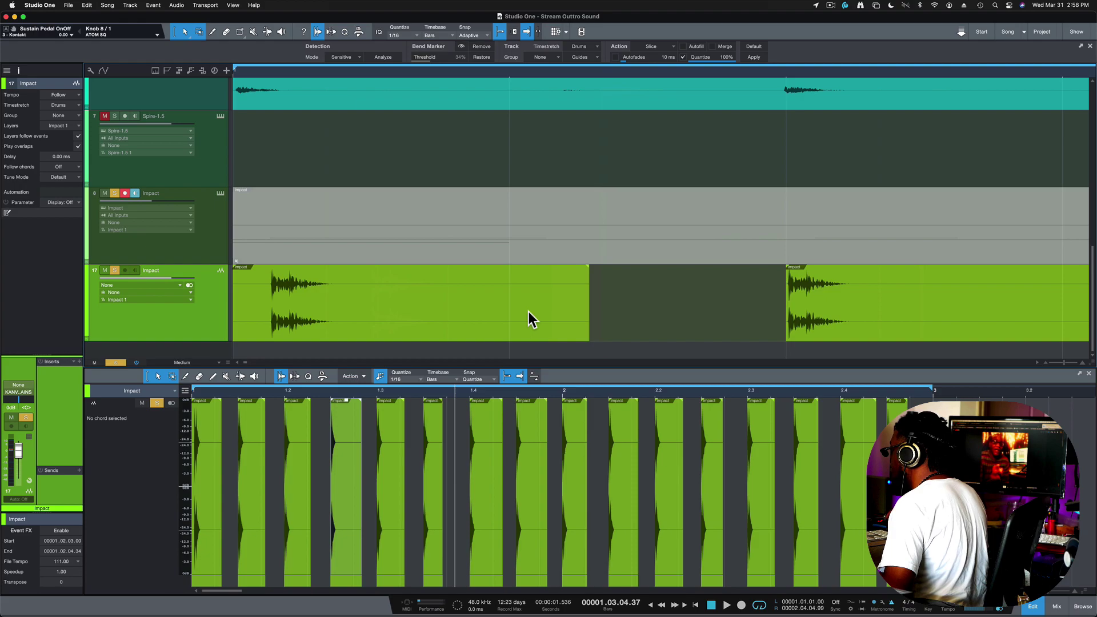
pyautogui.click(348, 295)
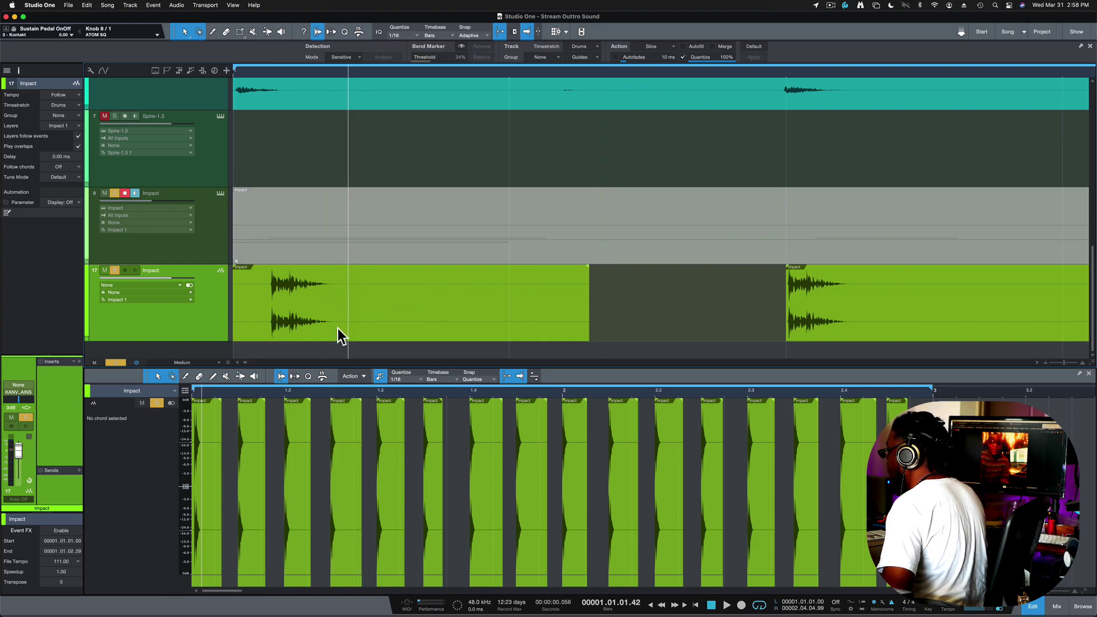
pyautogui.moveTo(344, 331); pyautogui.dragTo(306, 324)
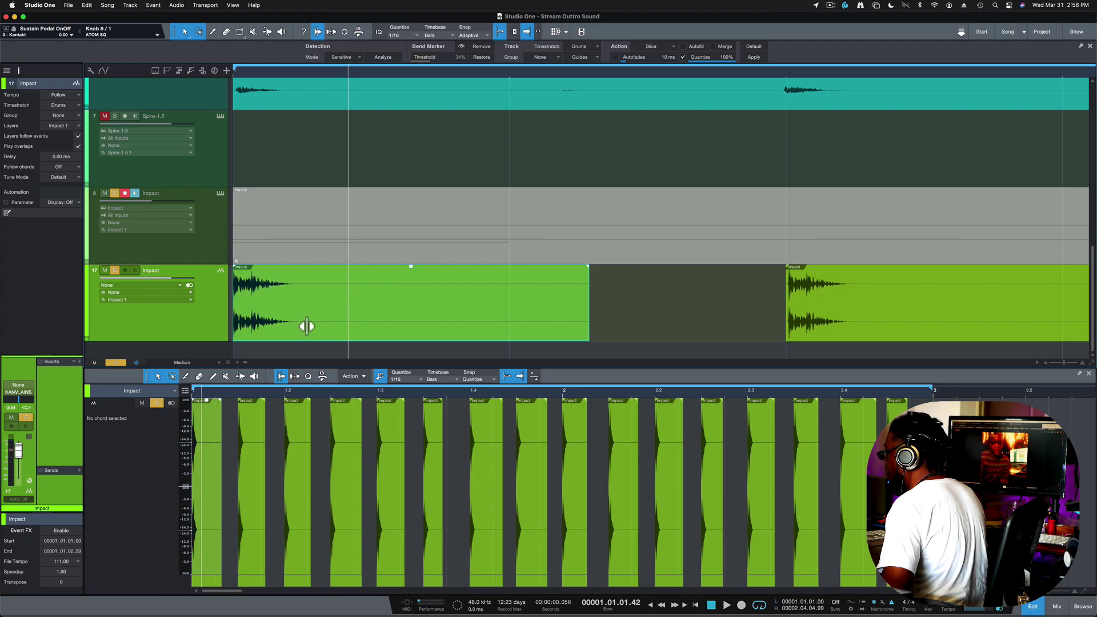
# Play back the whole hi-hat pattern with the slipped slices and return the playhead to the song start.
pyautogui.click(681, 313)
pyautogui.press('w')
pyautogui.press('w')
pyautogui.press('w')
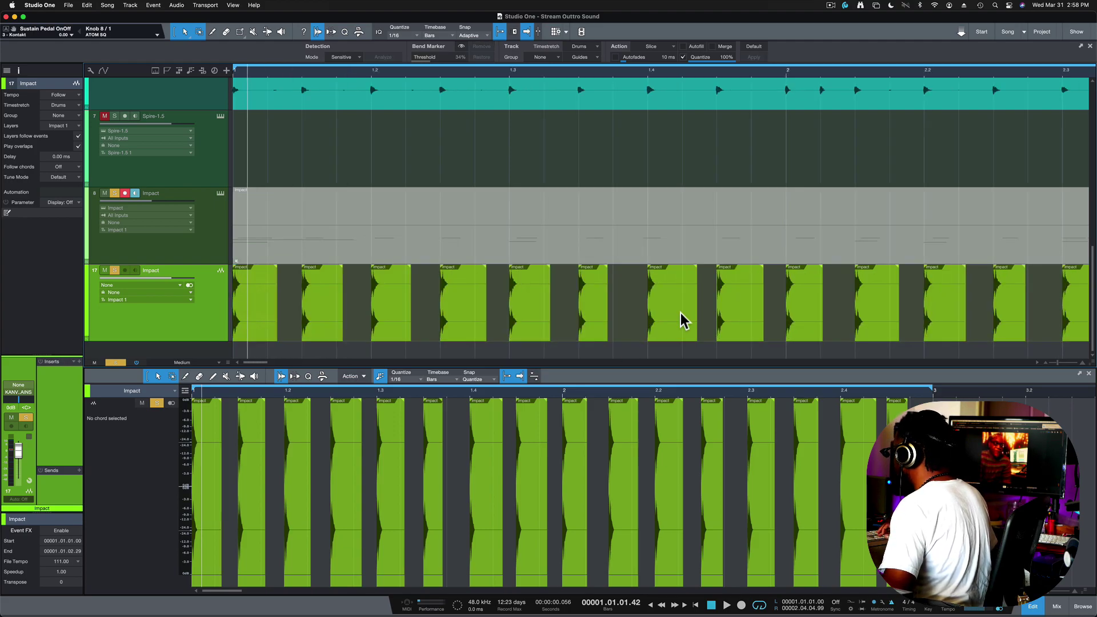
pyautogui.press('w')
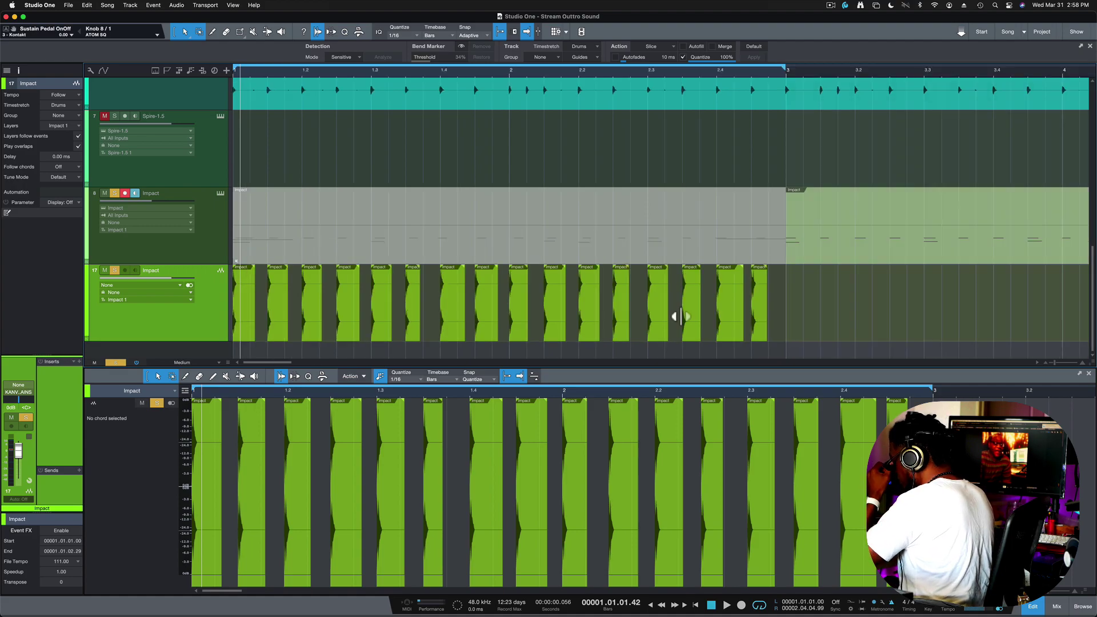
pyautogui.press('space')
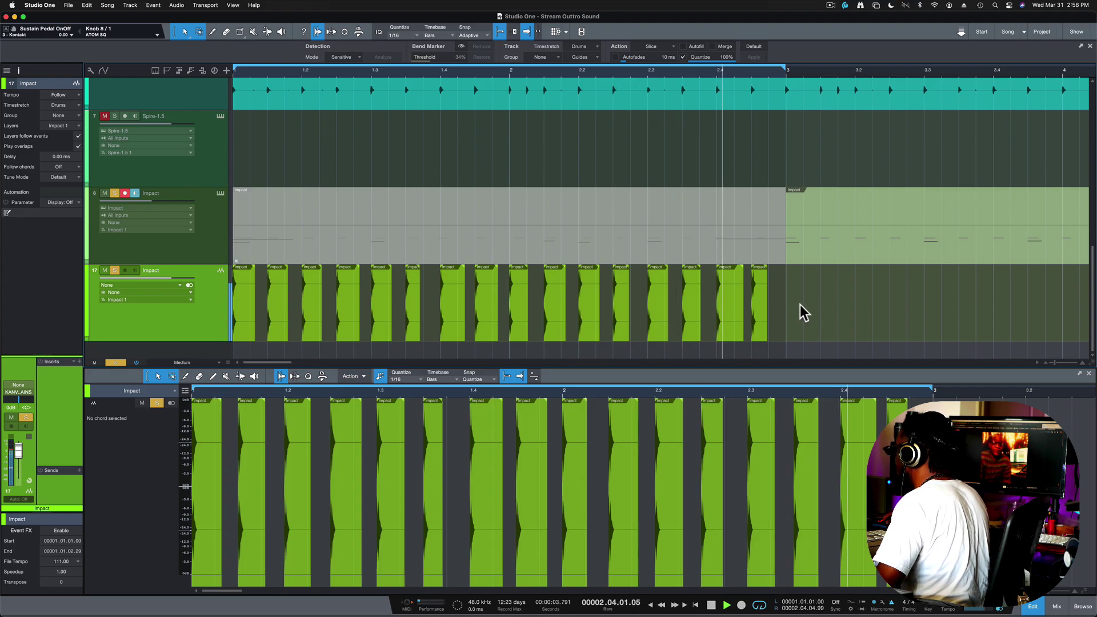
pyautogui.press('space')
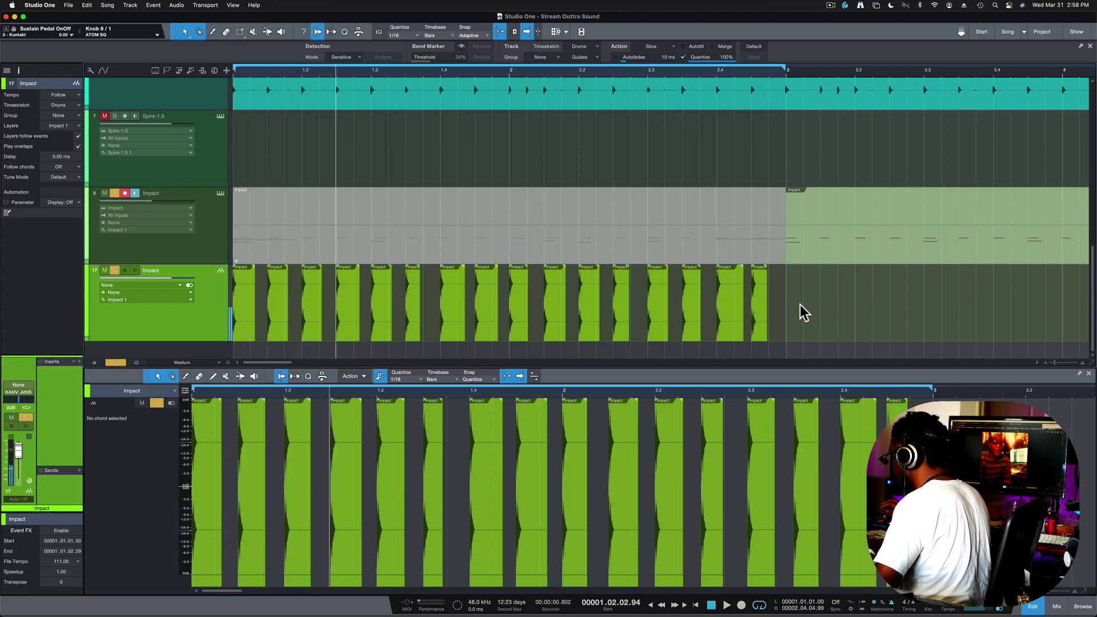
pyautogui.press(',')
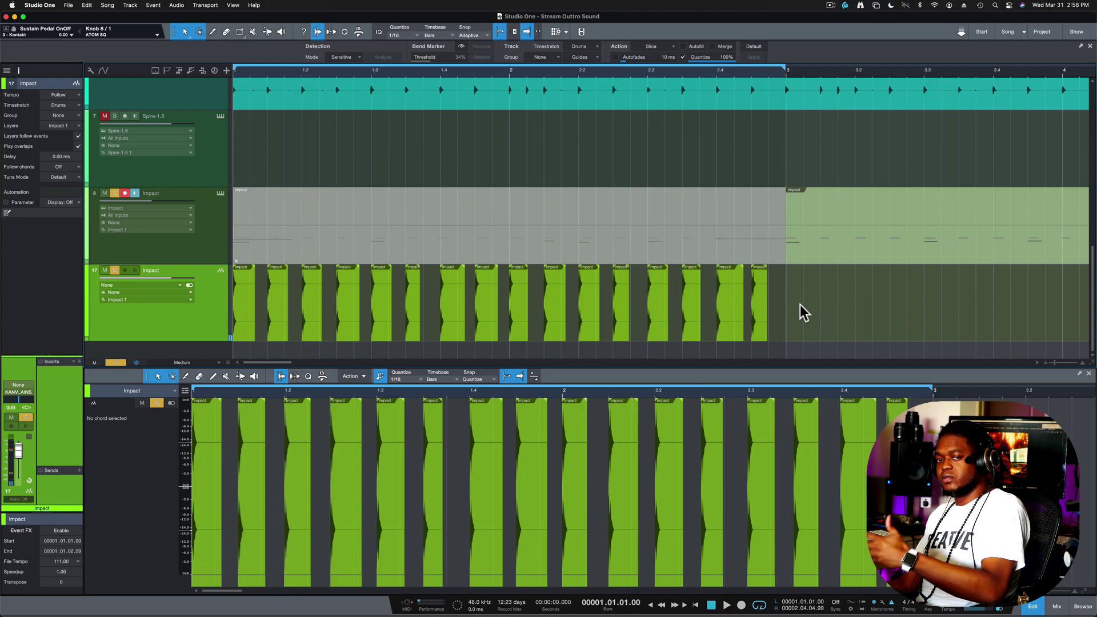